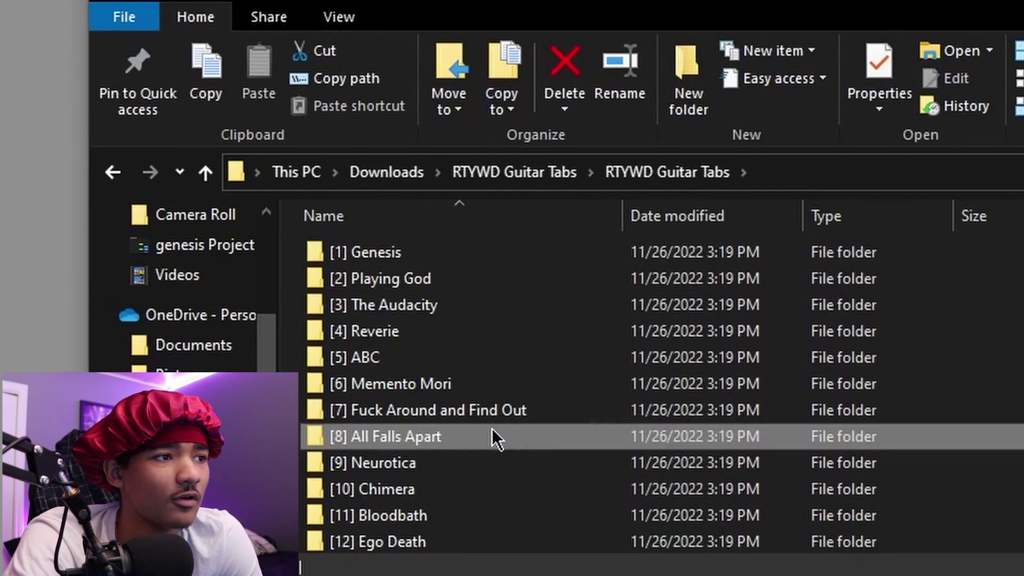
Open the [8] All Falls Apart folder, then its All Falls Apart Guitar Tabs subfolder.
double_click(491, 434)
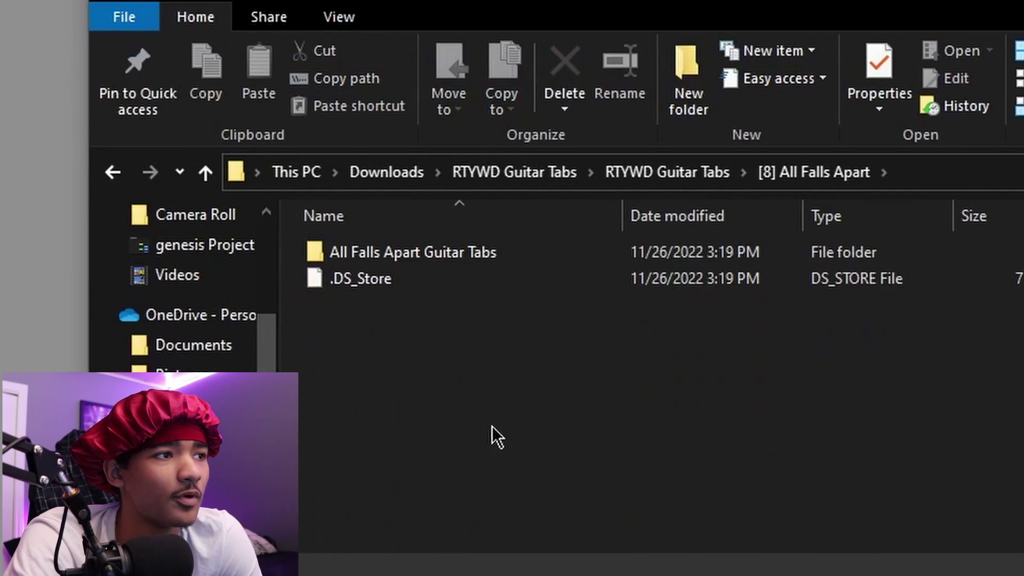
double_click(511, 255)
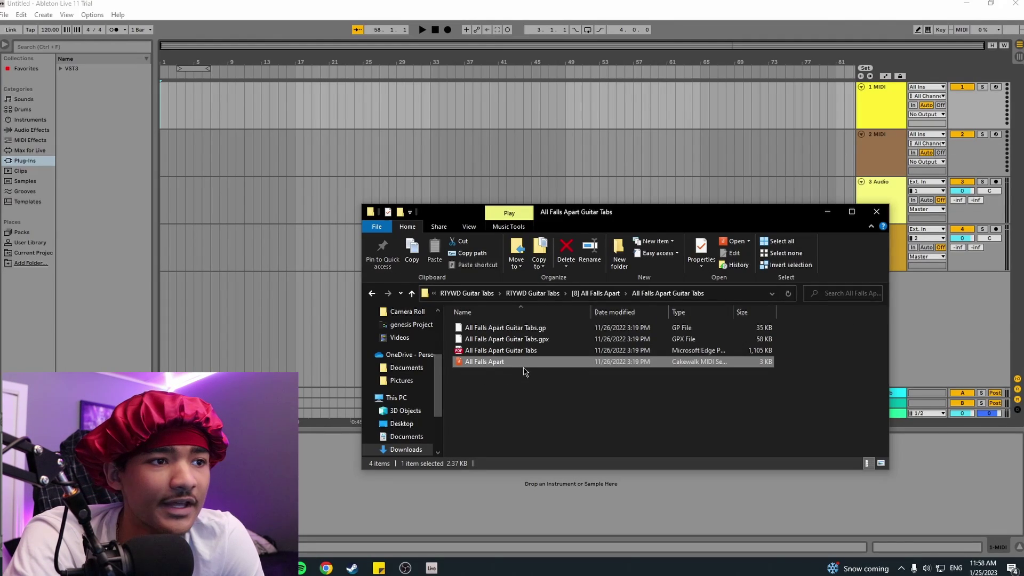
Drop the All Falls Apart MIDI file onto track 2 MIDI, declining its tempo and time signature.
drag(525, 369, 179, 149)
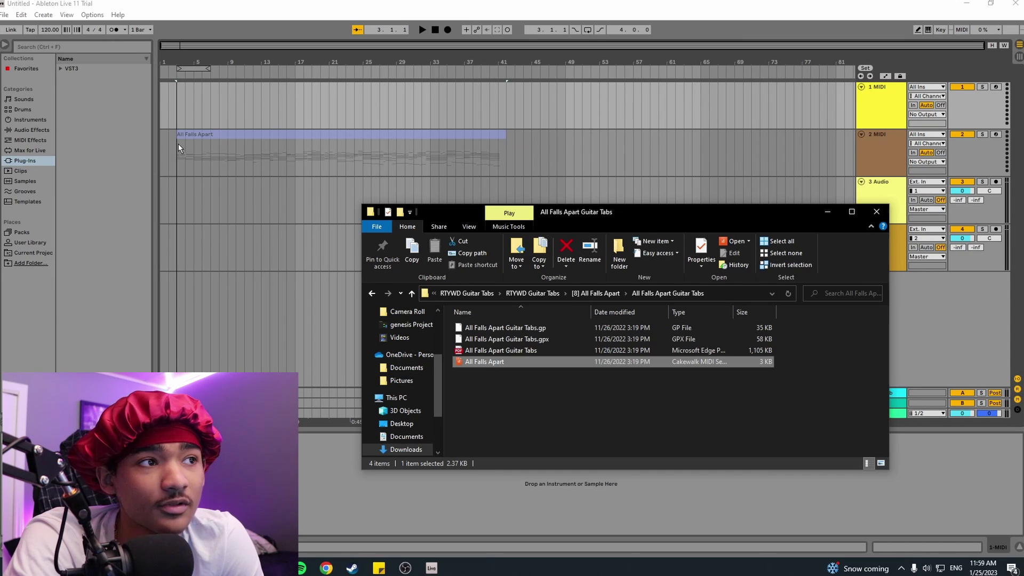
mouse_move(178, 149)
mouse_down()
mouse_move(269, 112)
mouse_move(184, 116)
mouse_move(175, 153)
mouse_up()
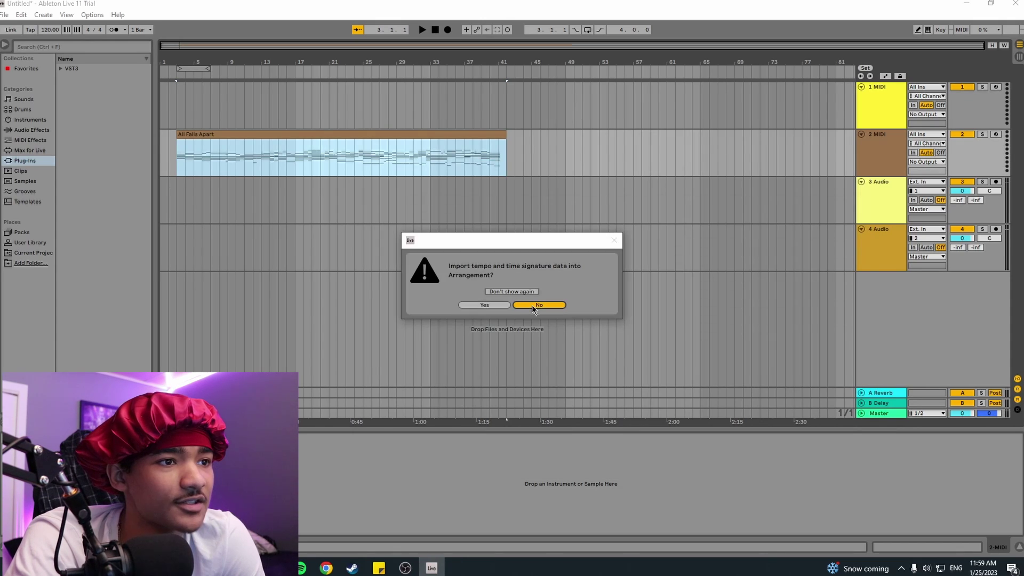
click(531, 309)
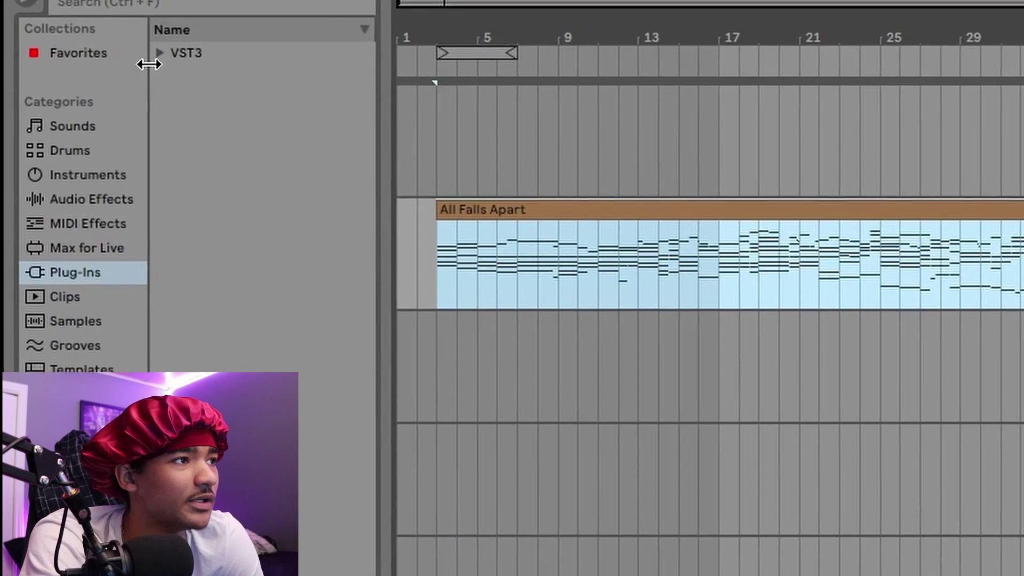
Expand VST3 > Neural DSP in the plug-in browser and check the Plug-Ins preferences.
click(160, 53)
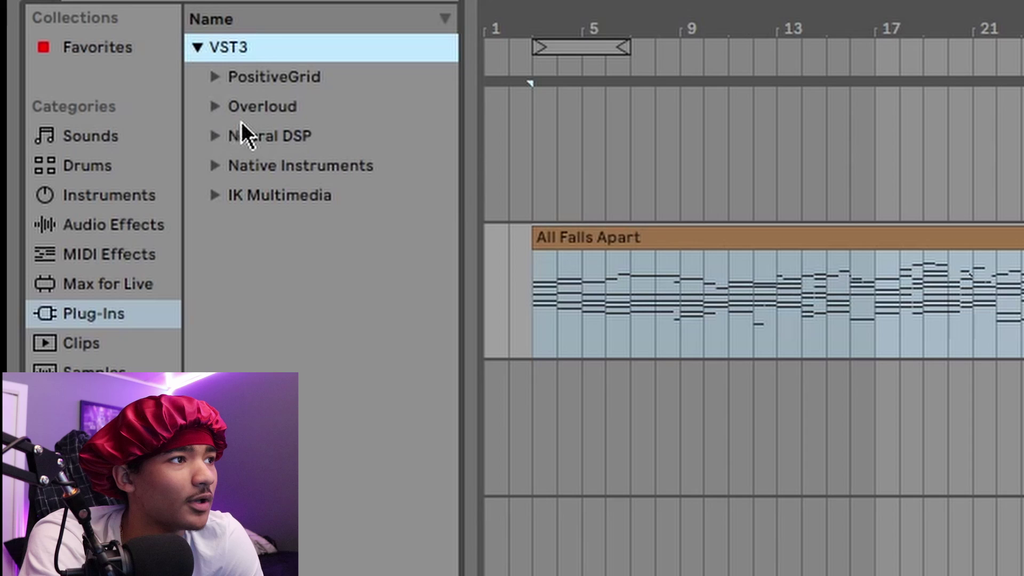
click(215, 136)
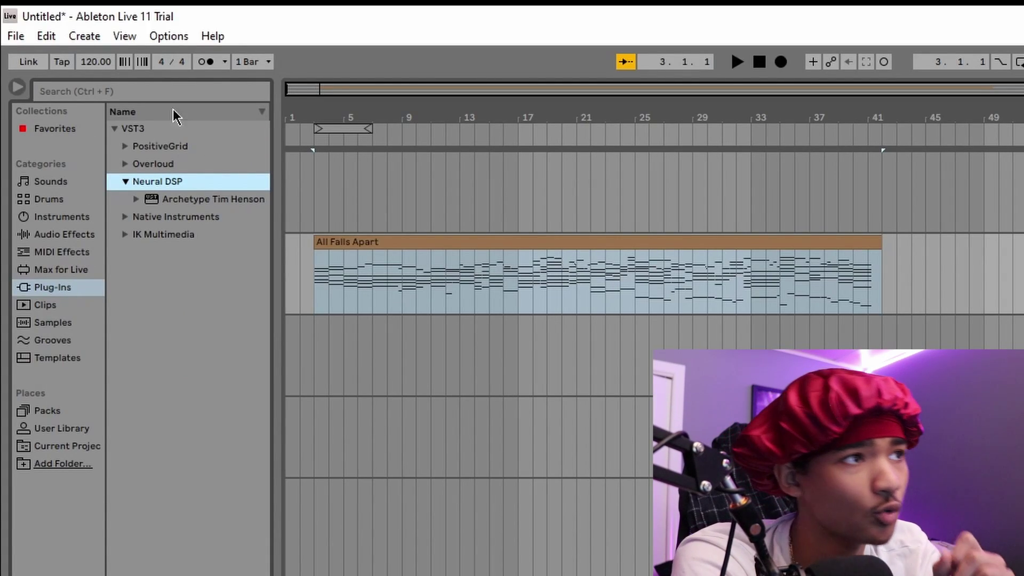
click(162, 36)
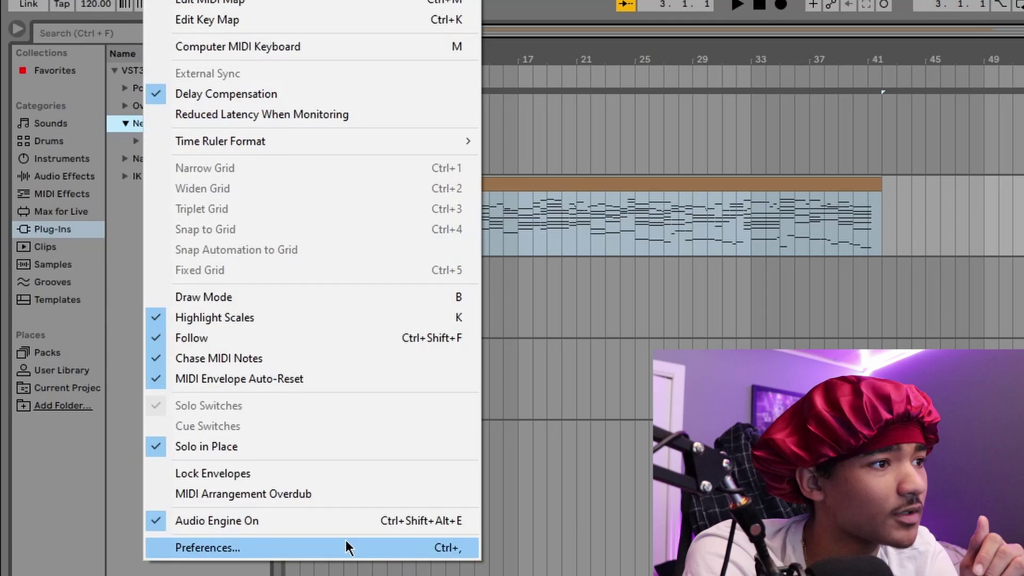
click(347, 542)
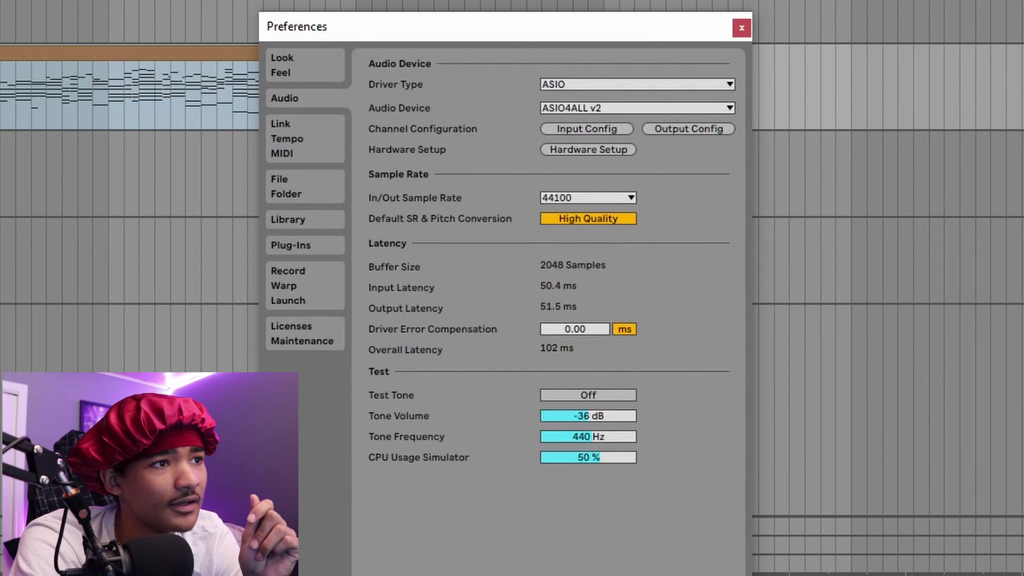
click(323, 244)
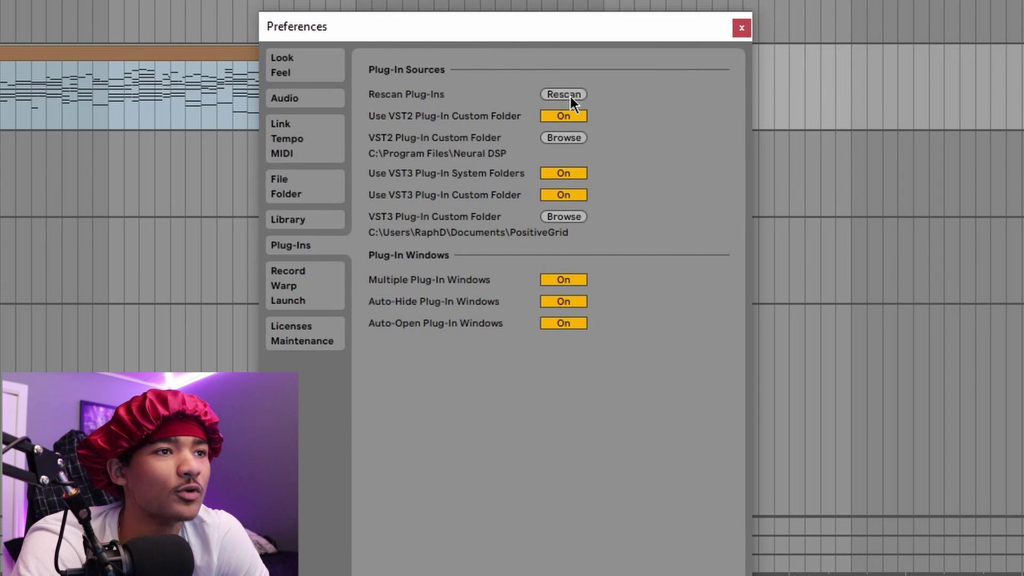
click(747, 29)
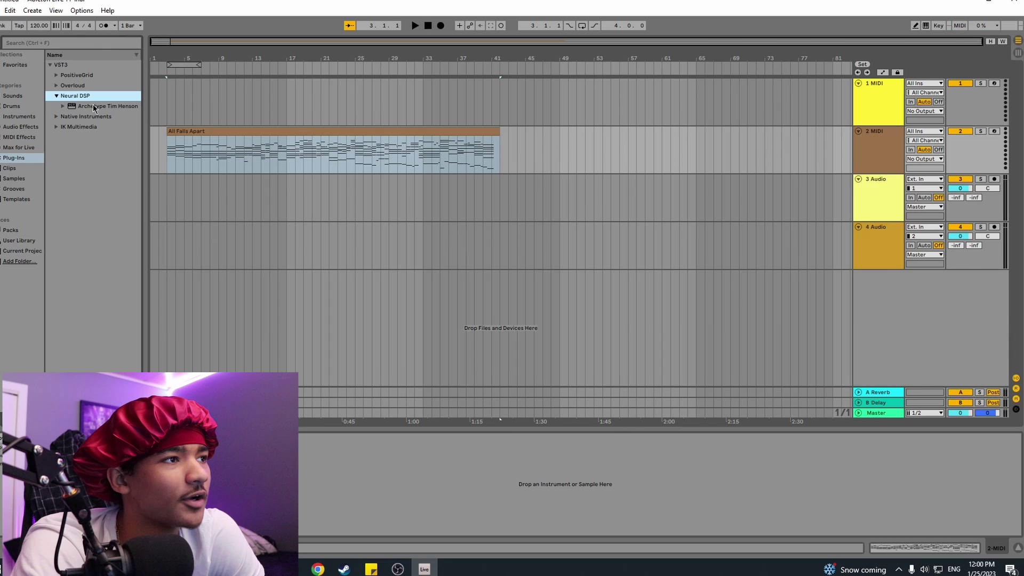
Load Archetype Tim Henson onto the 3 Audio track and close its plug-in window.
click(92, 105)
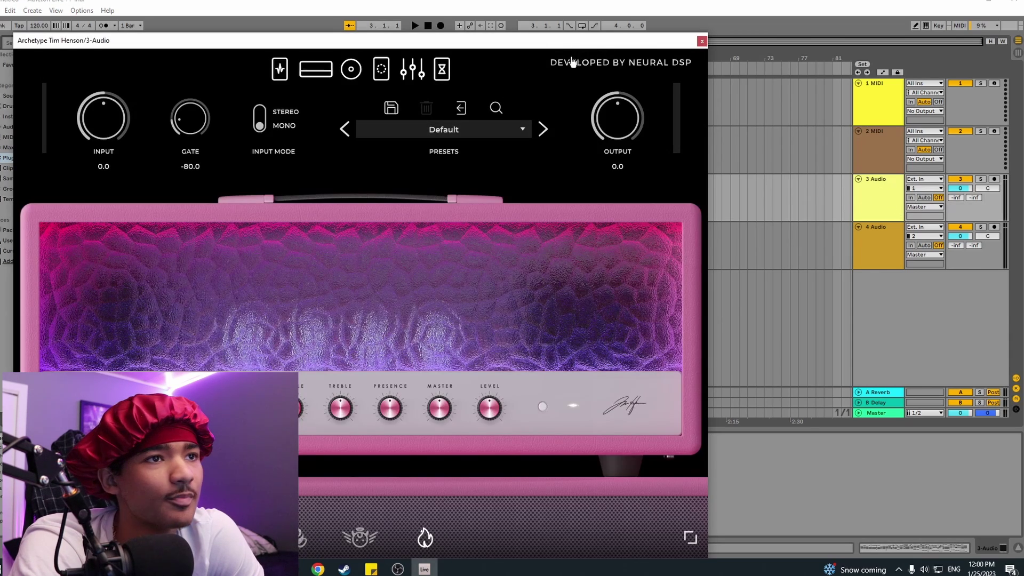
drag(563, 47, 205, 105)
click(344, 97)
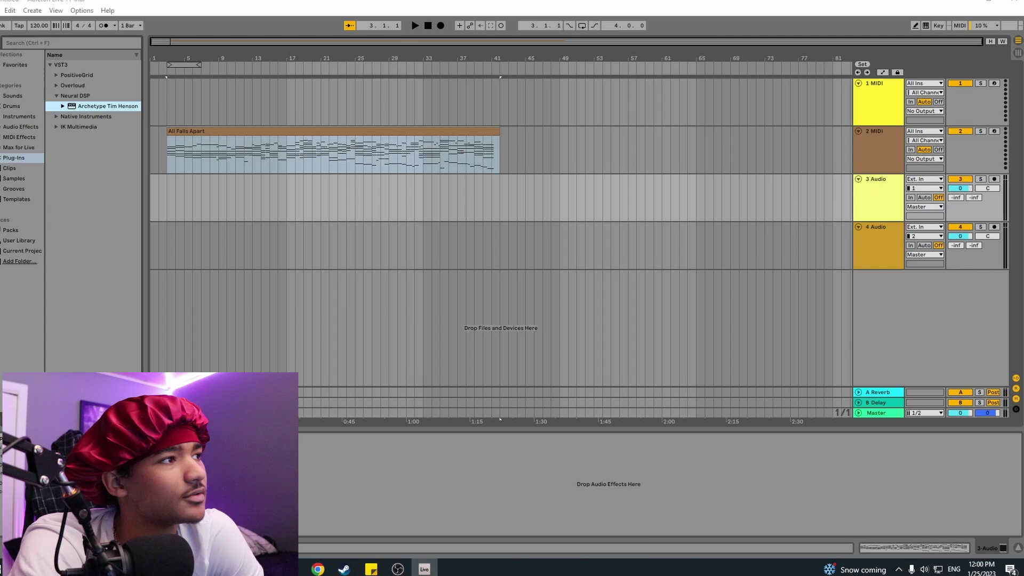
Rename the third audio track to 'Multivoicer' and reopen its Archetype plug-in window.
right_click(887, 193)
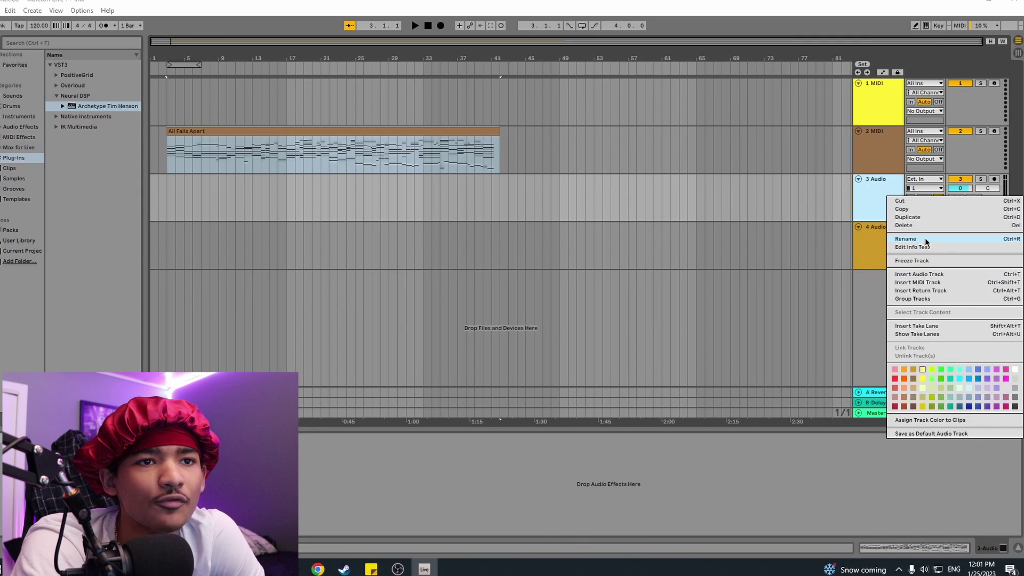
click(926, 242)
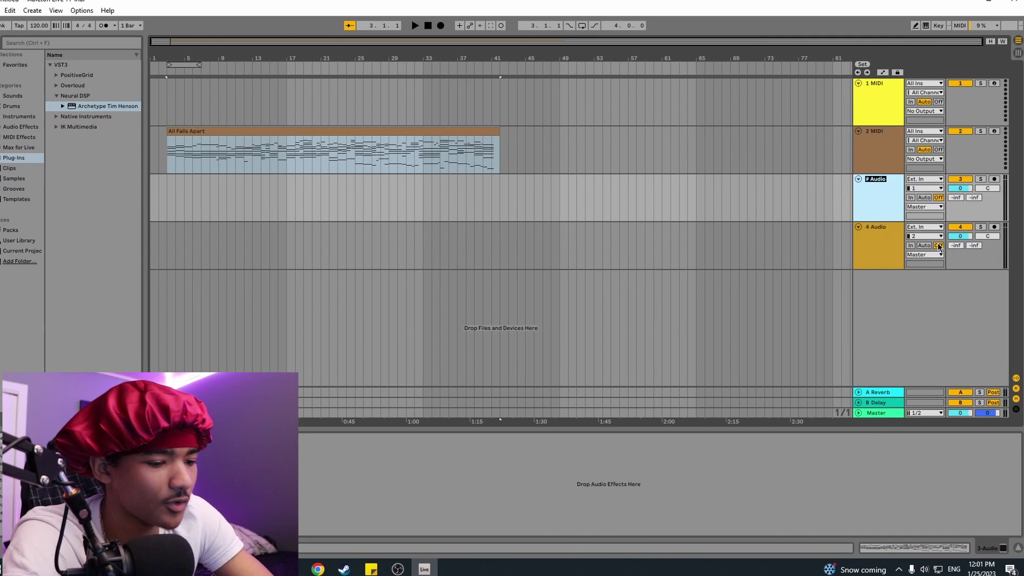
text(Multivoicer)
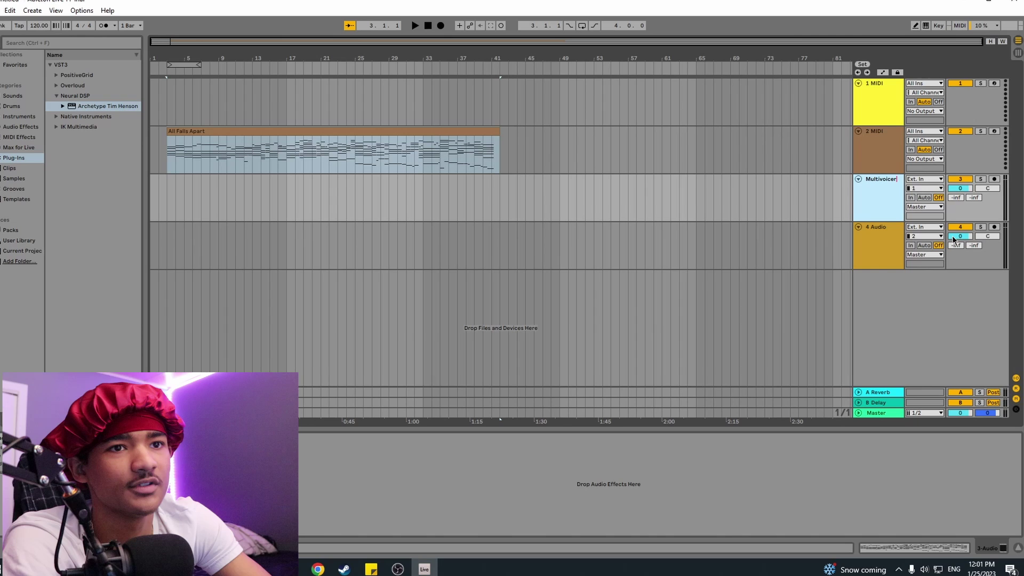
key(Return)
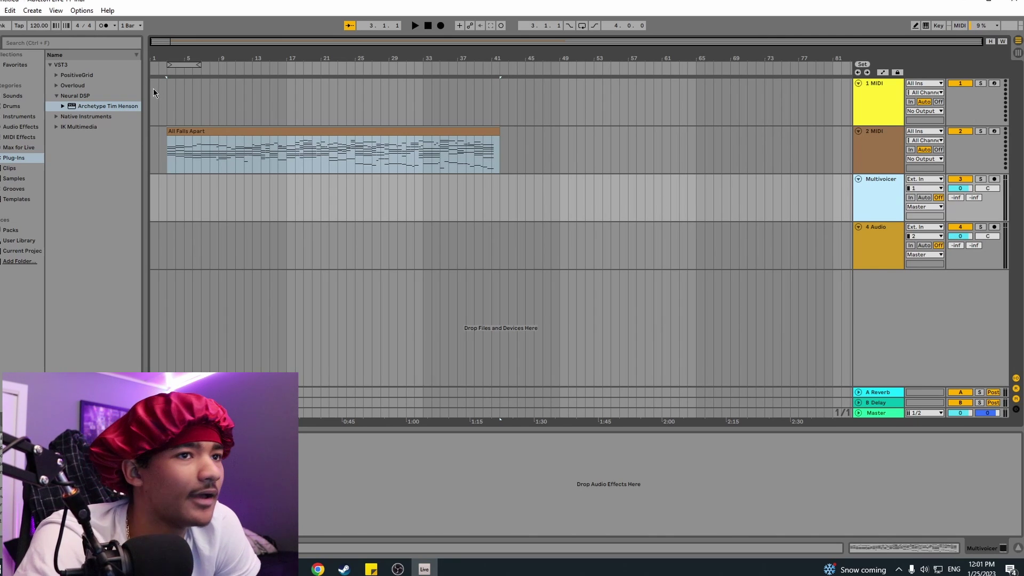
double_click(107, 106)
drag(645, 36, 651, 25)
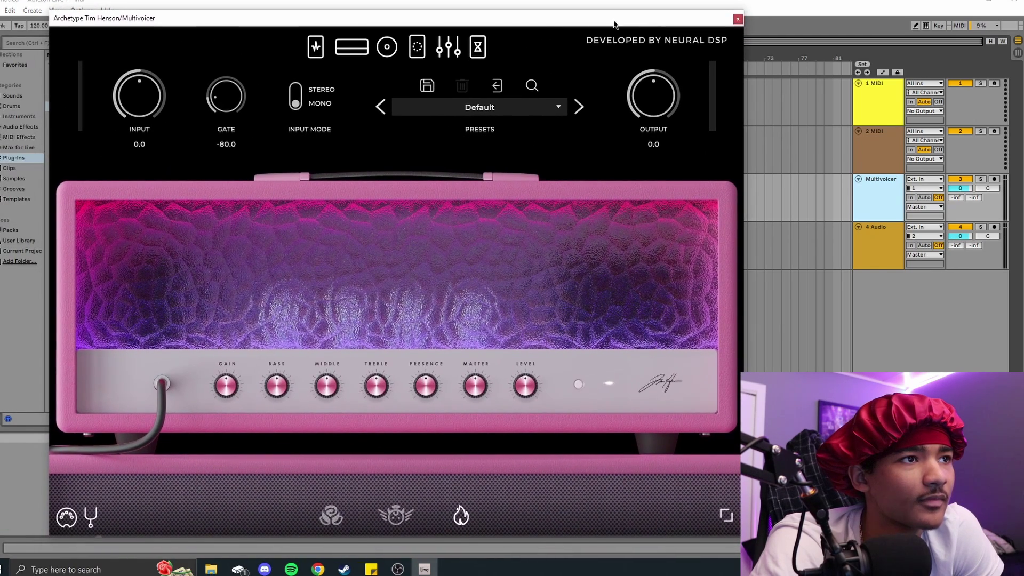
Turn on the MIDI-driven multivoicer pedal and load the MultiVoice user preset.
click(417, 46)
click(577, 435)
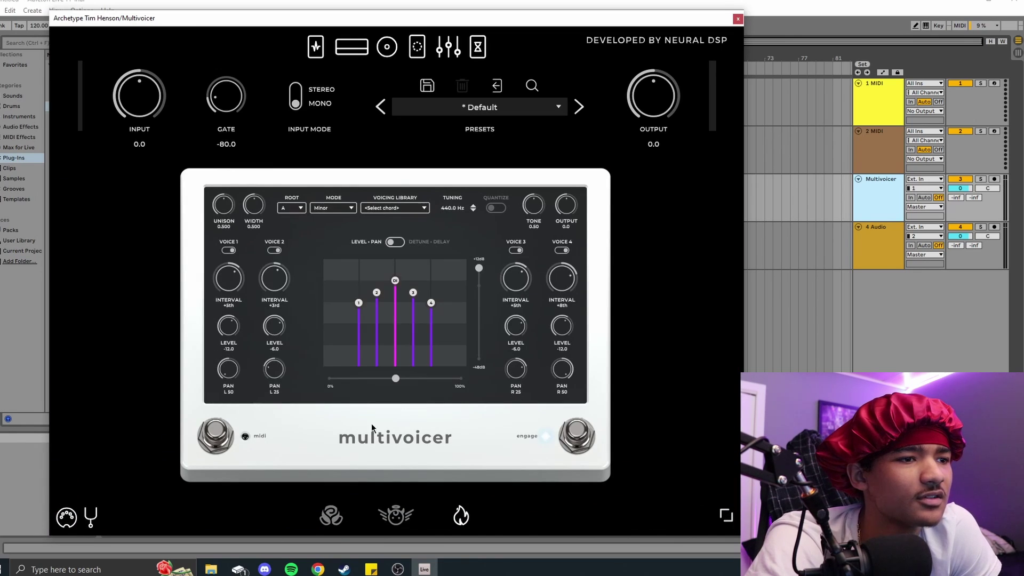
click(213, 439)
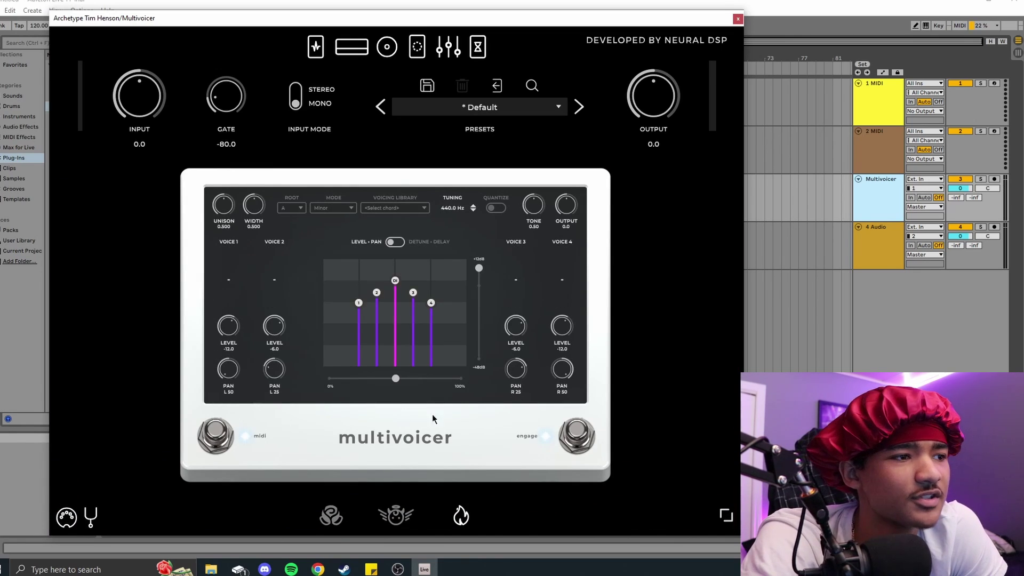
click(547, 113)
mouse_move(442, 208)
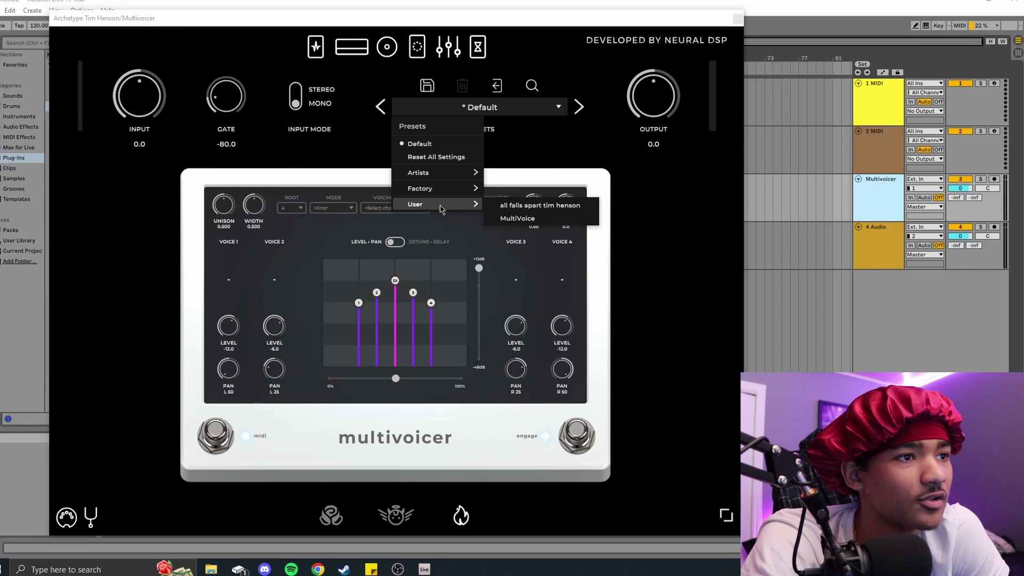
click(504, 219)
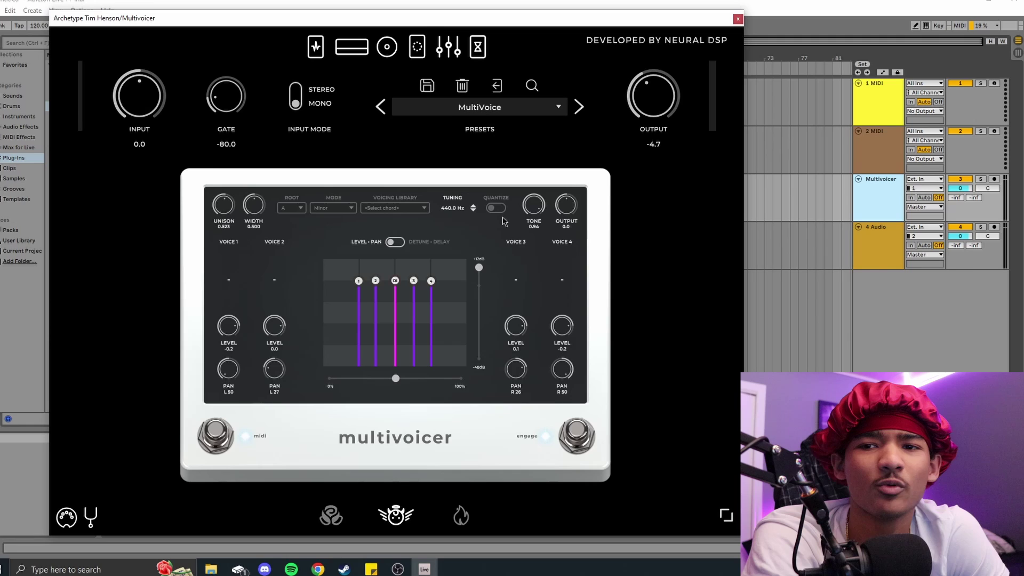
Choose the pink amp head in the amp view and move the plug-in window aside.
click(348, 54)
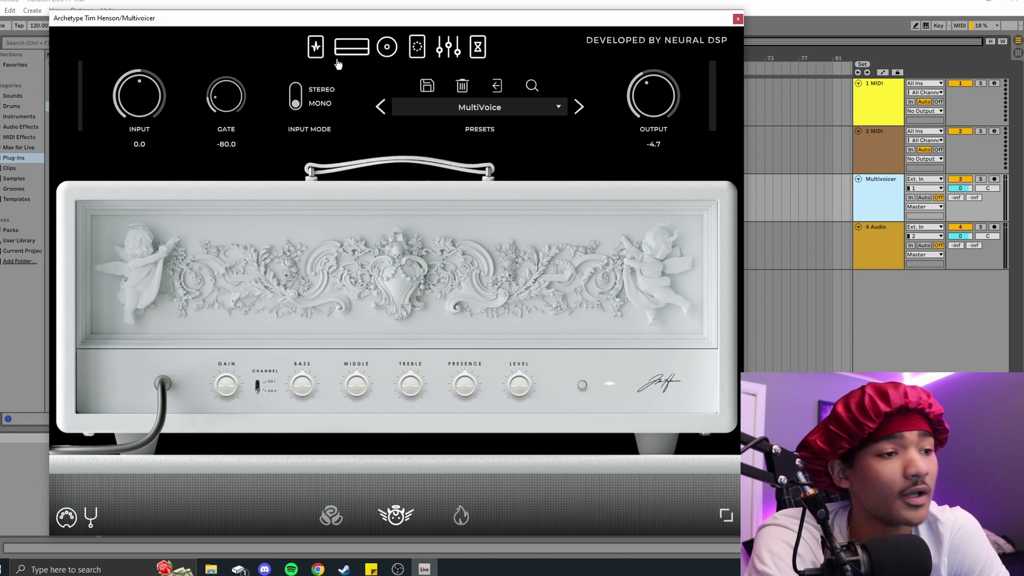
click(476, 518)
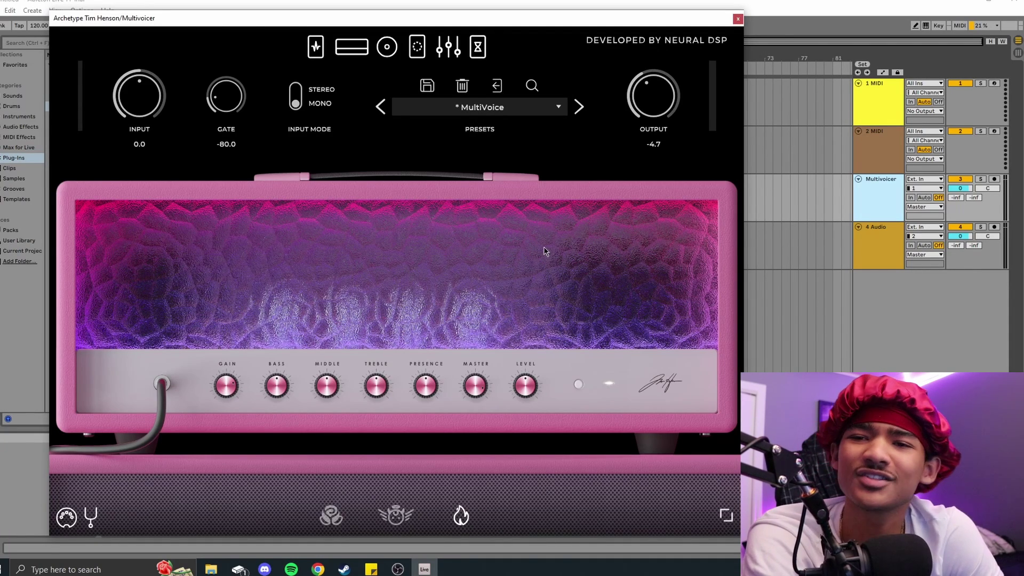
drag(551, 17, 0, 2)
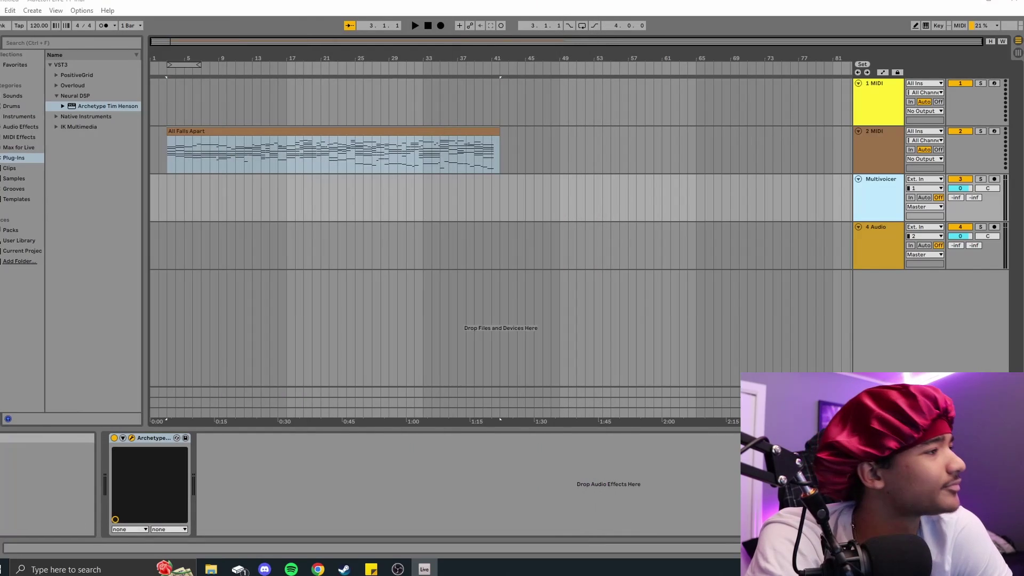
click(923, 189)
click(923, 190)
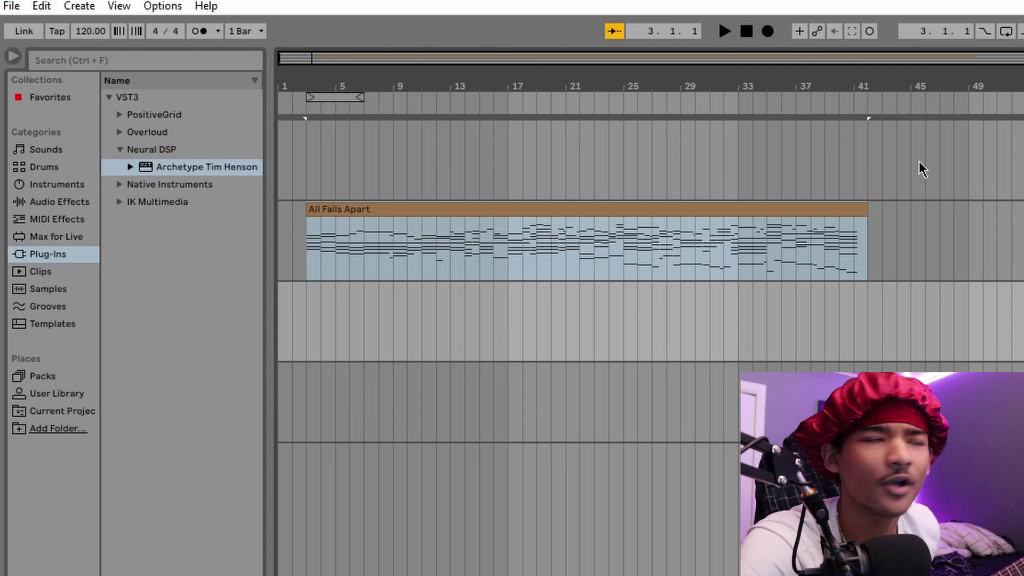
click(161, 7)
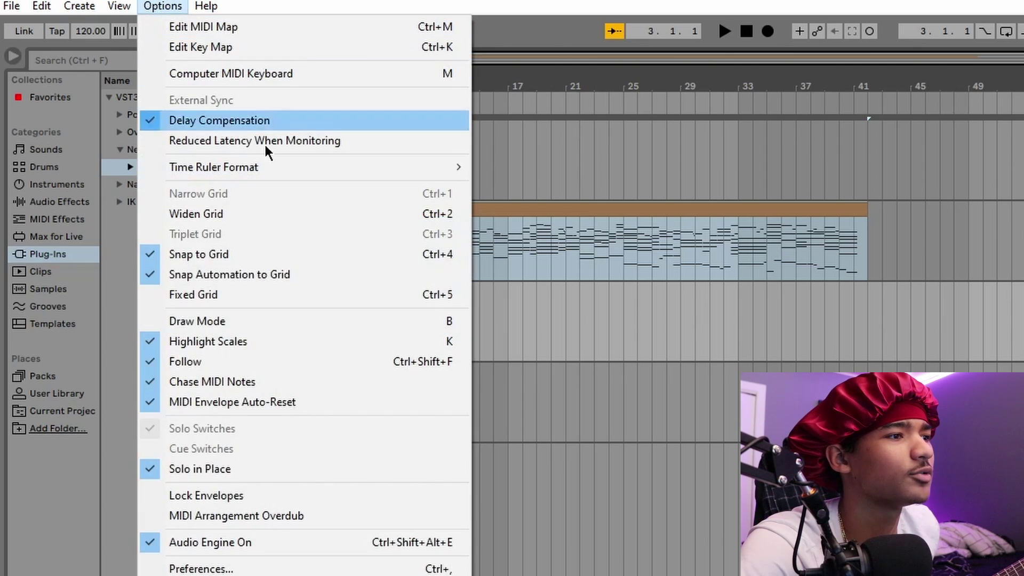
click(359, 566)
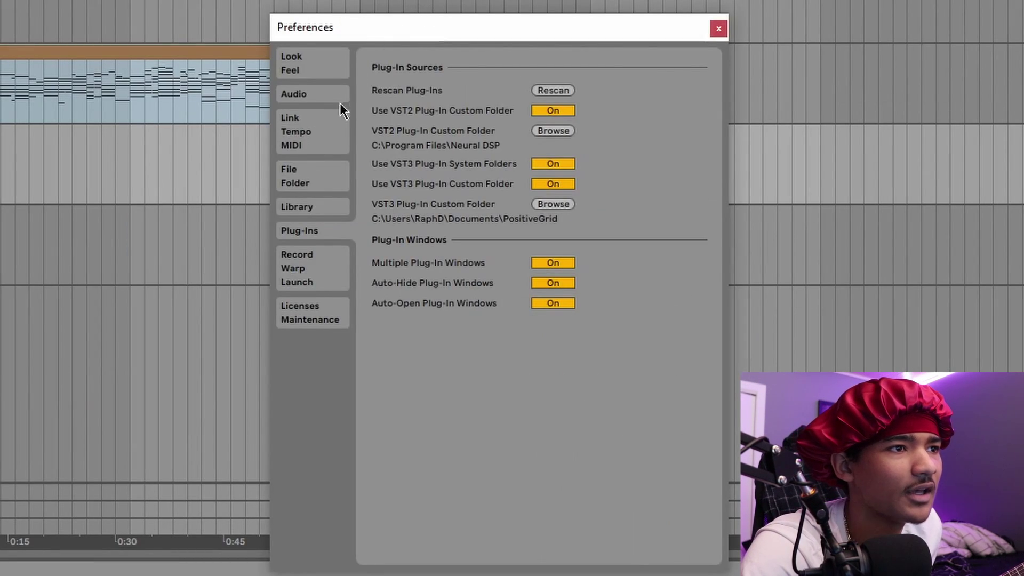
click(314, 98)
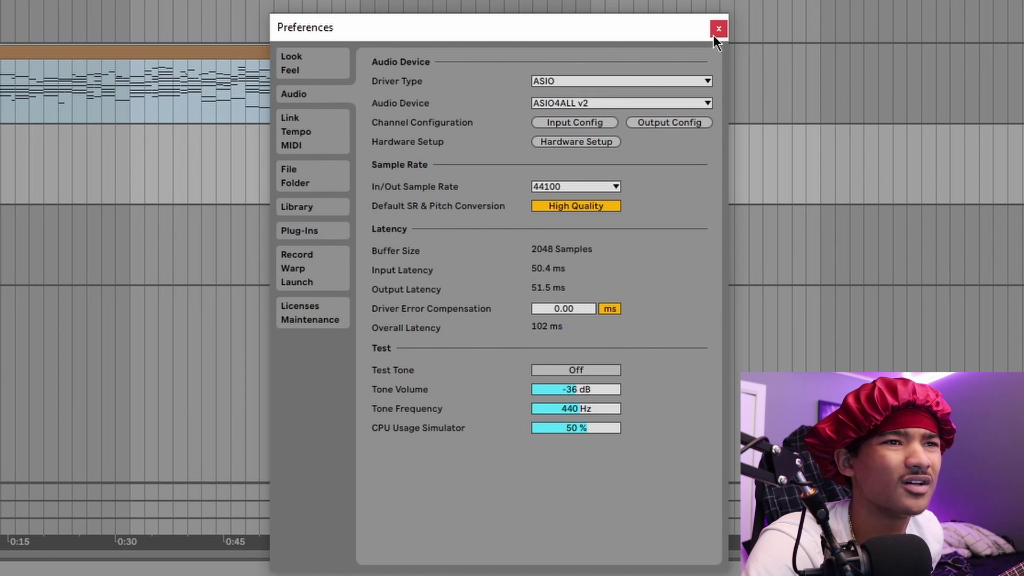
click(640, 80)
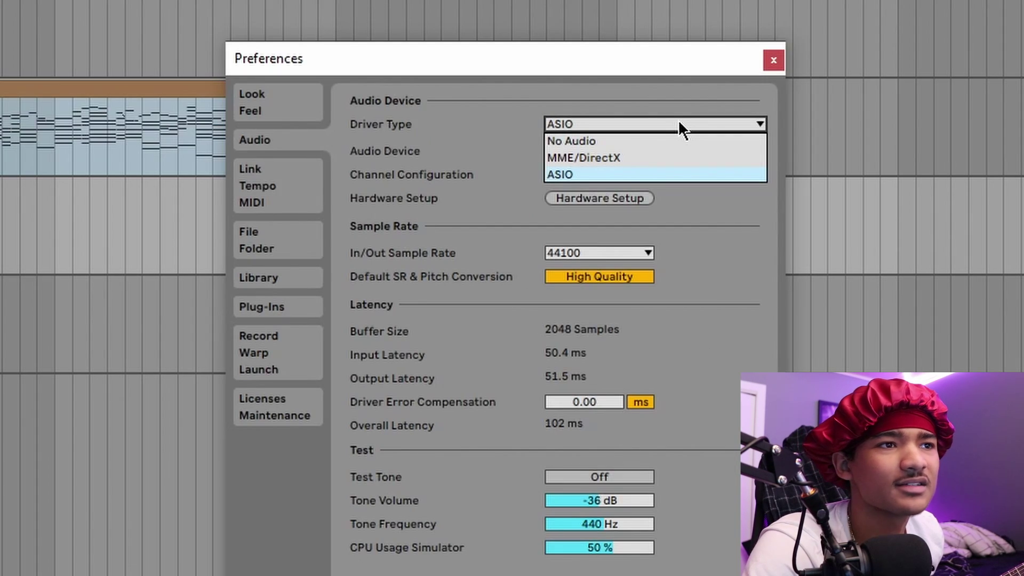
click(680, 127)
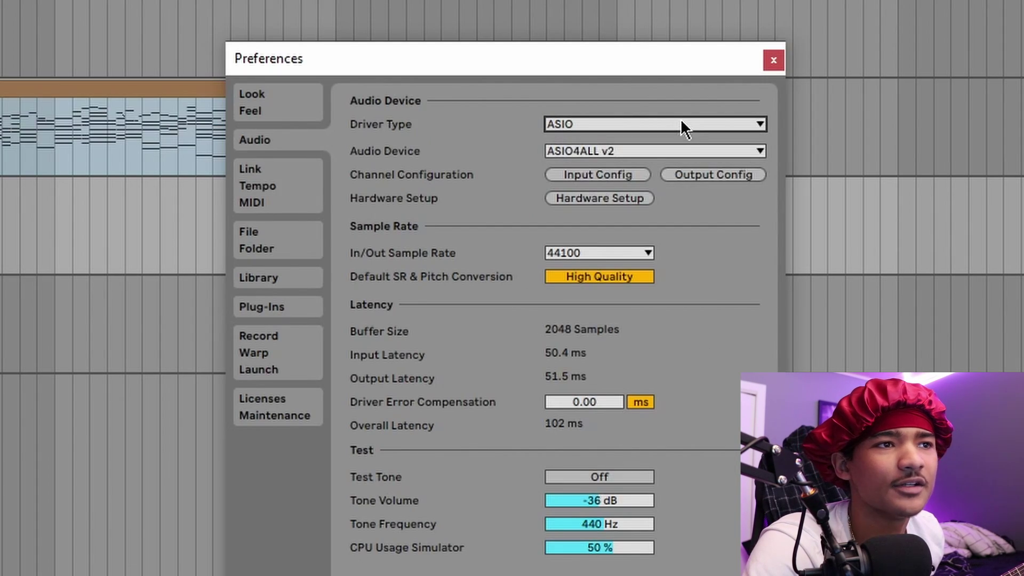
click(774, 60)
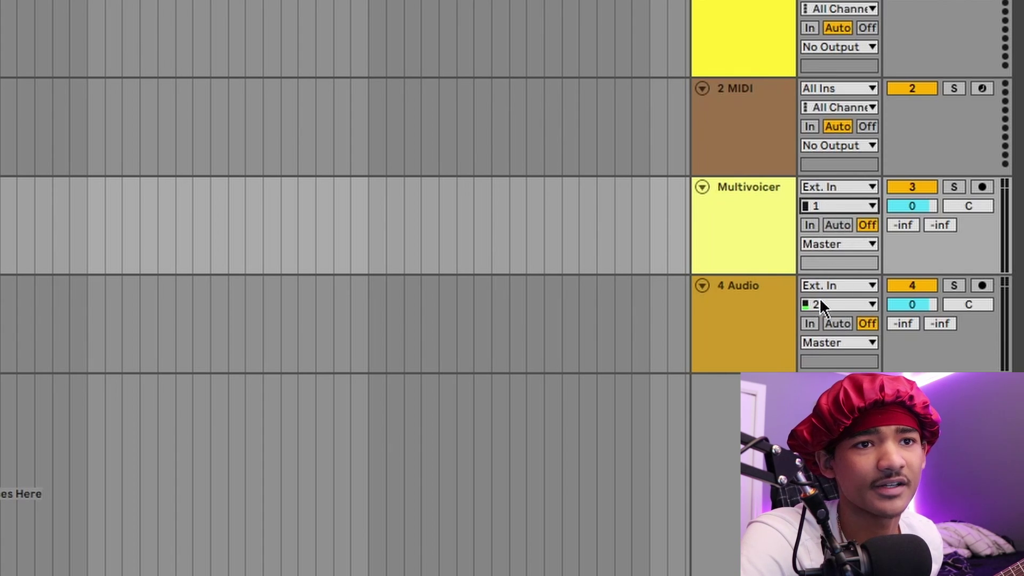
Set Multivoicer's input channel to 2 and route 2 MIDI's output to Multivoicer.
click(827, 205)
click(822, 249)
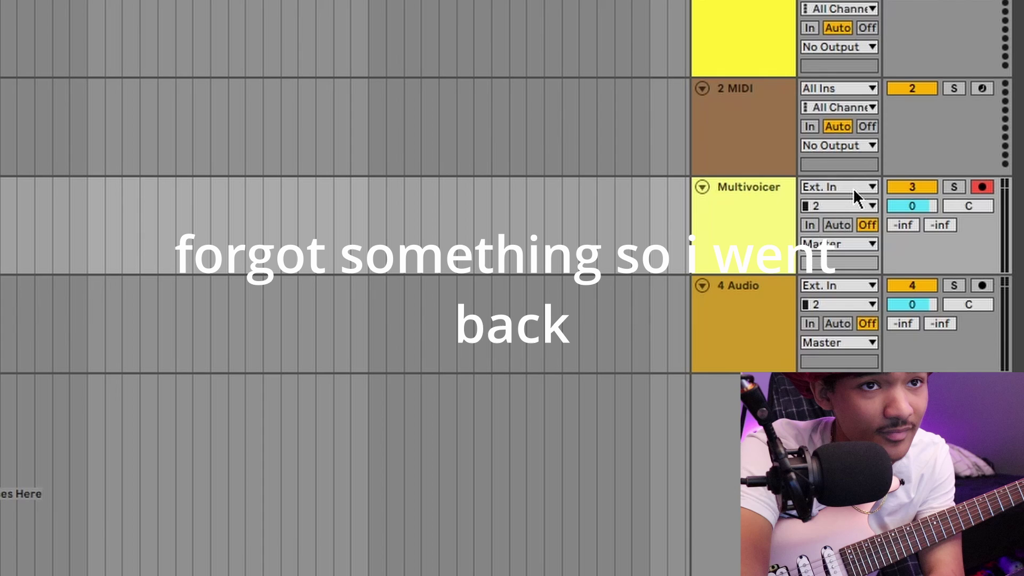
click(846, 146)
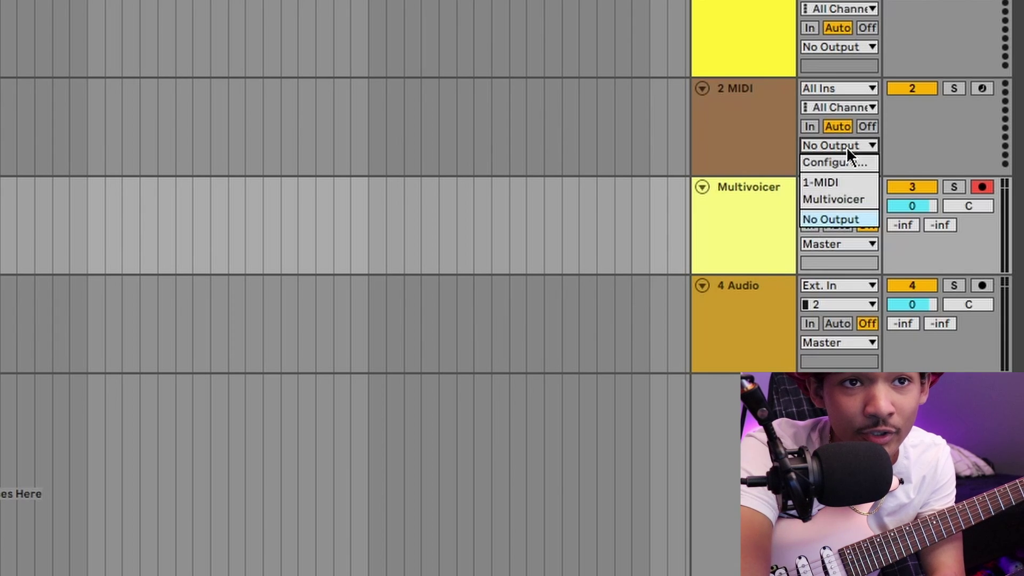
click(847, 199)
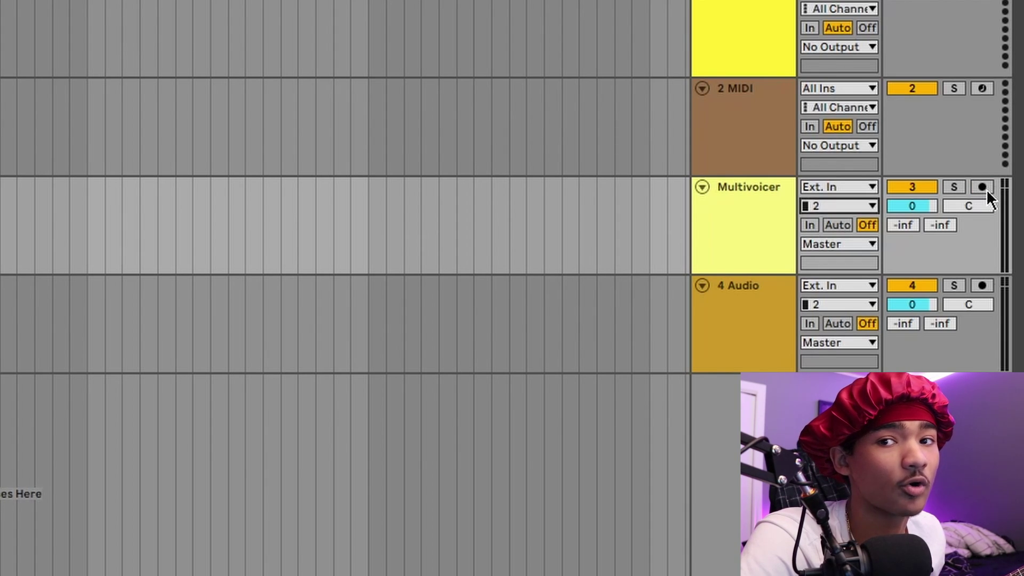
Arm Multivoicer, enable the metronome, record a guitar take, then stop and play it back.
click(983, 188)
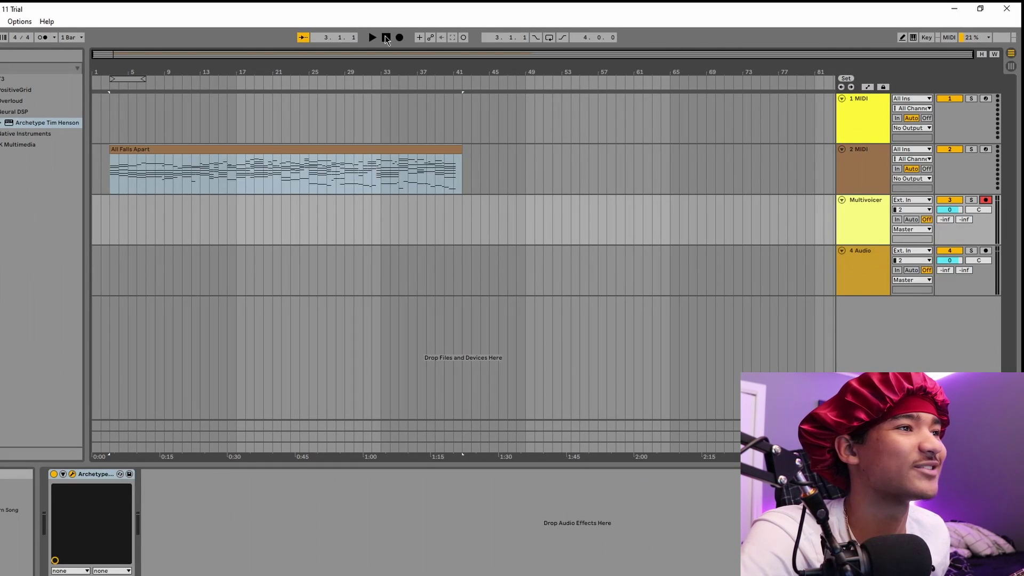
click(386, 39)
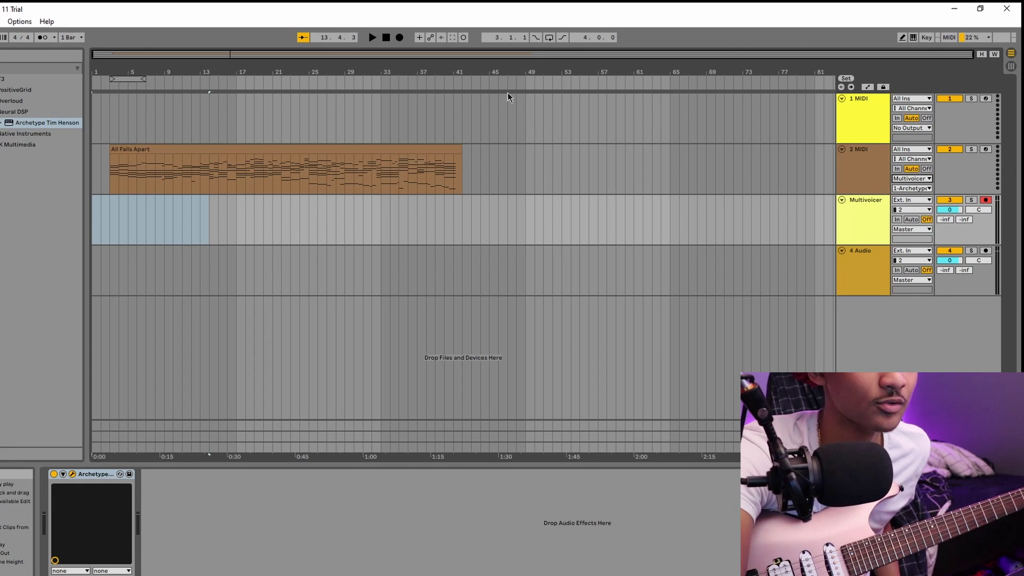
click(43, 38)
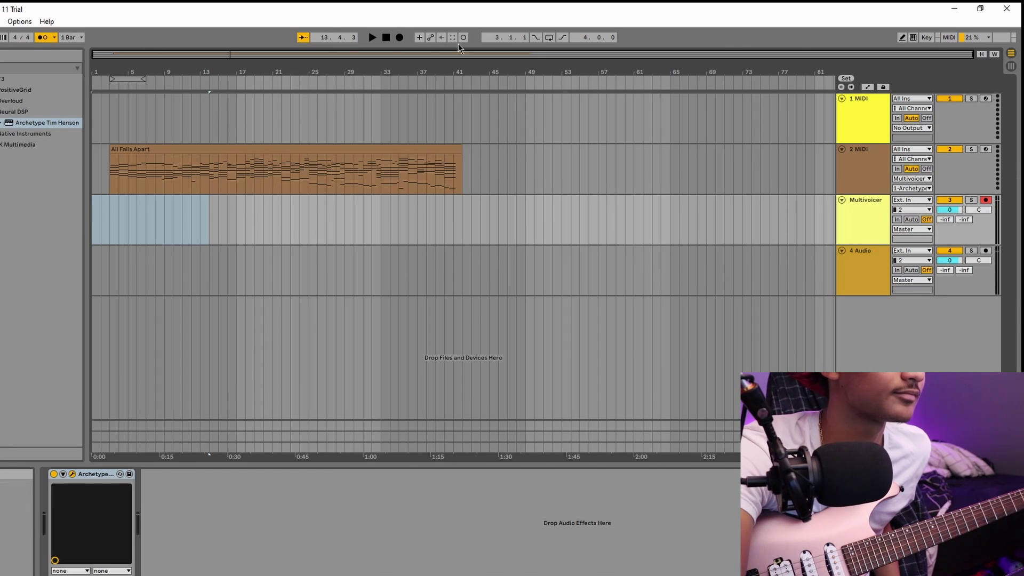
click(400, 38)
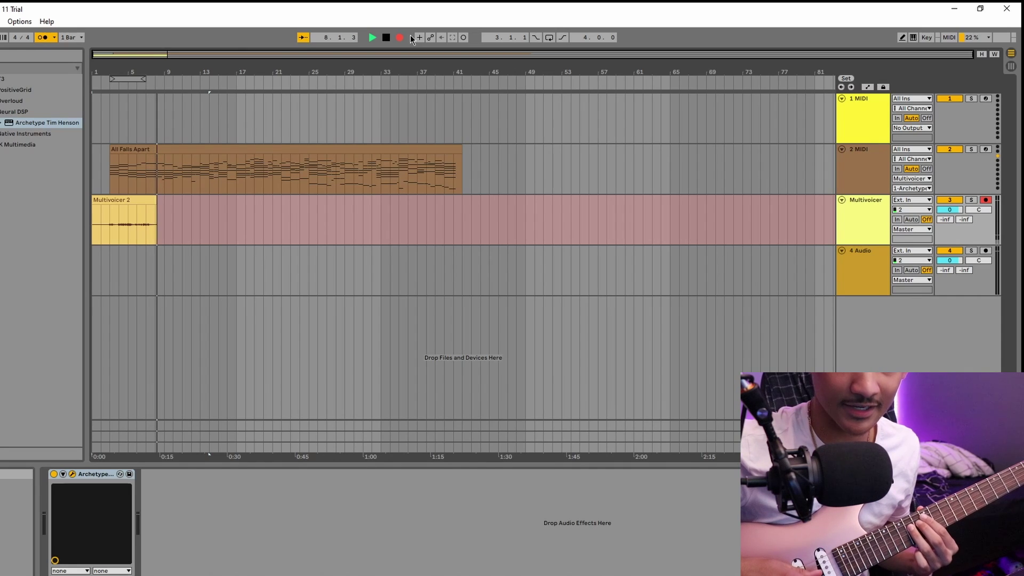
key(space)
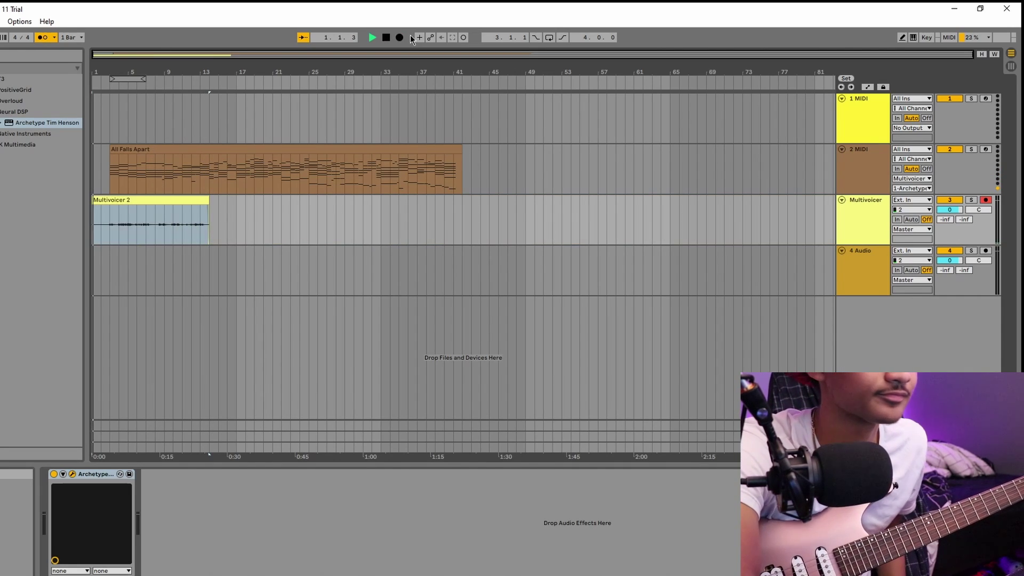
key(b)
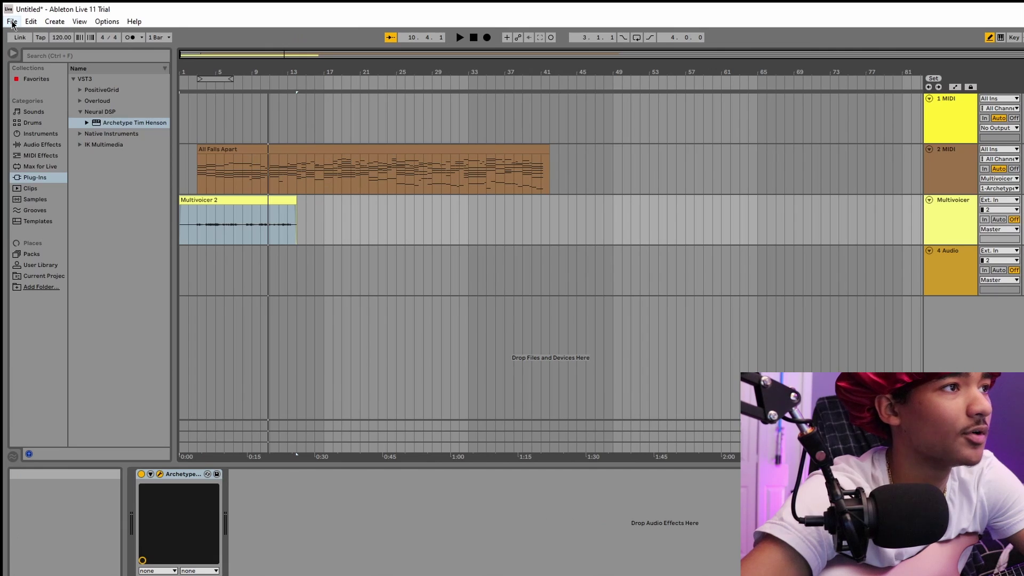
Create a new Live set without saving the old one, showing the Arrangement View.
click(31, 21)
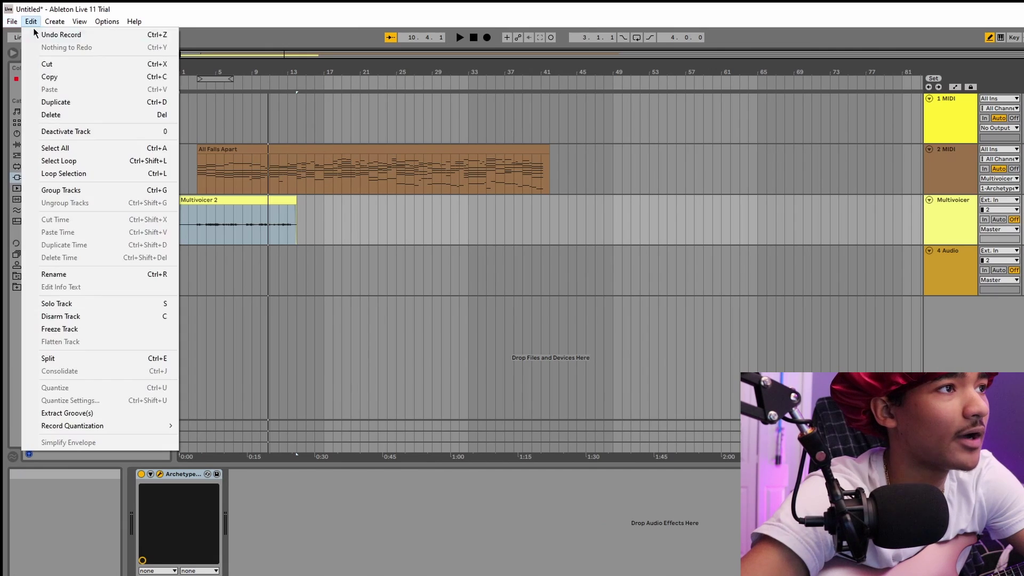
click(15, 34)
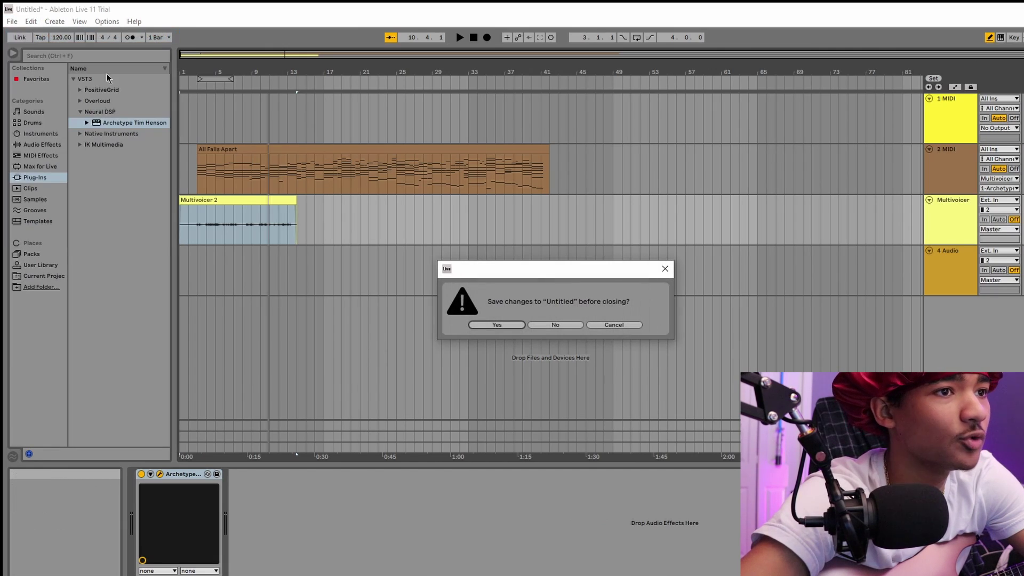
click(562, 326)
click(1011, 66)
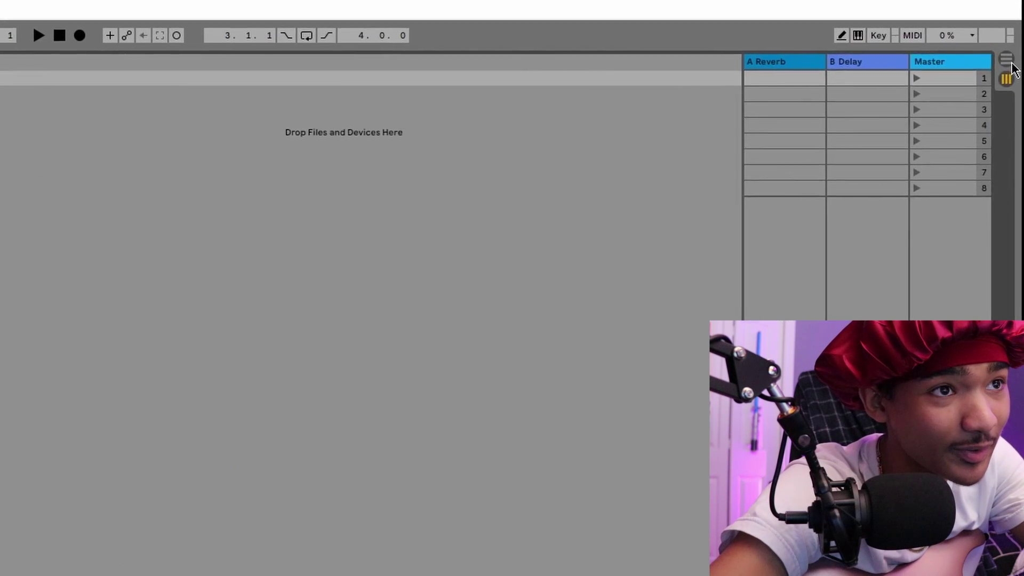
click(1008, 60)
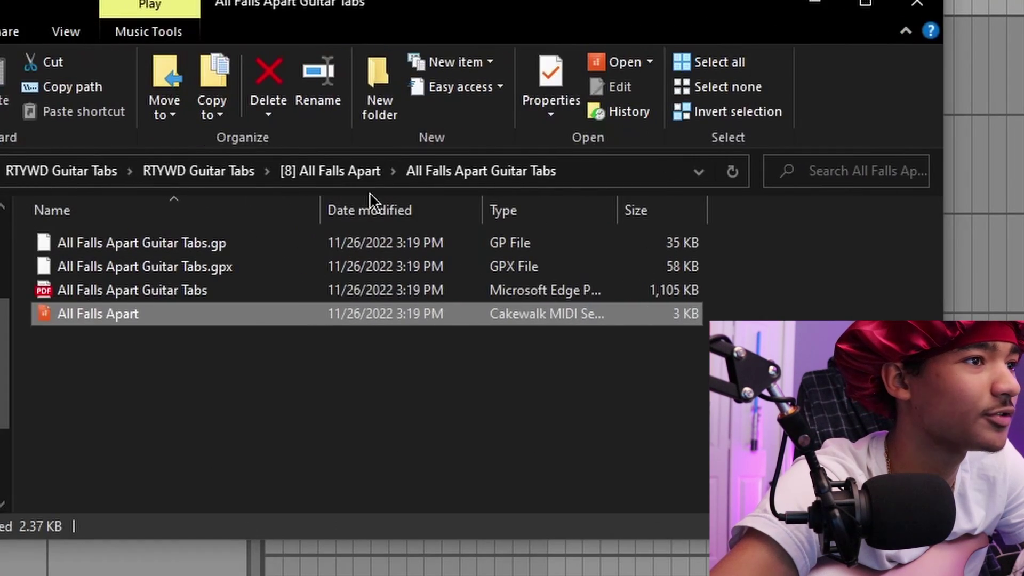
Open [1] Genesis > Genesis Guitar Tabs and drag the Genesis Chords MIDI file into the set.
click(237, 172)
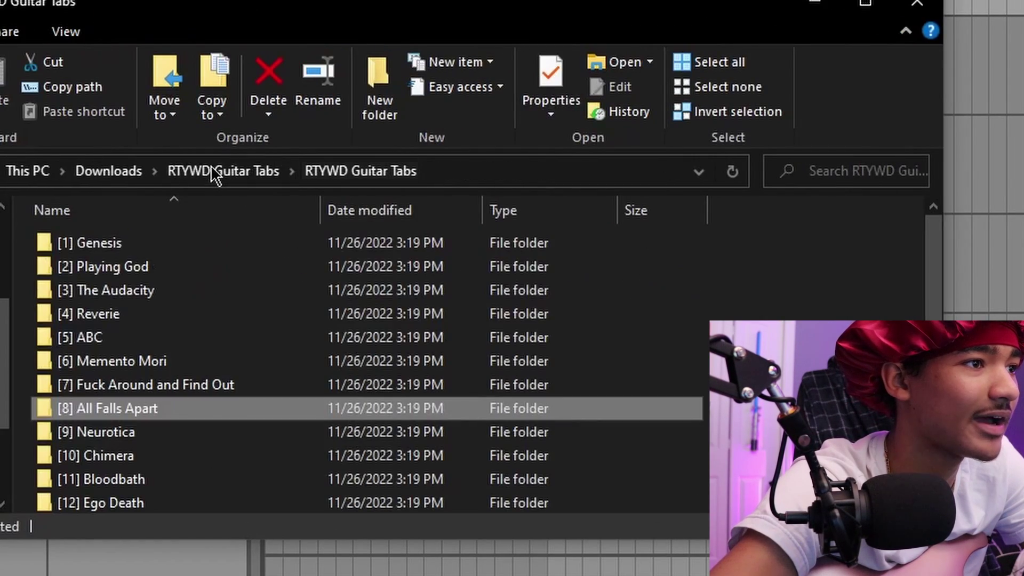
double_click(151, 241)
double_click(163, 249)
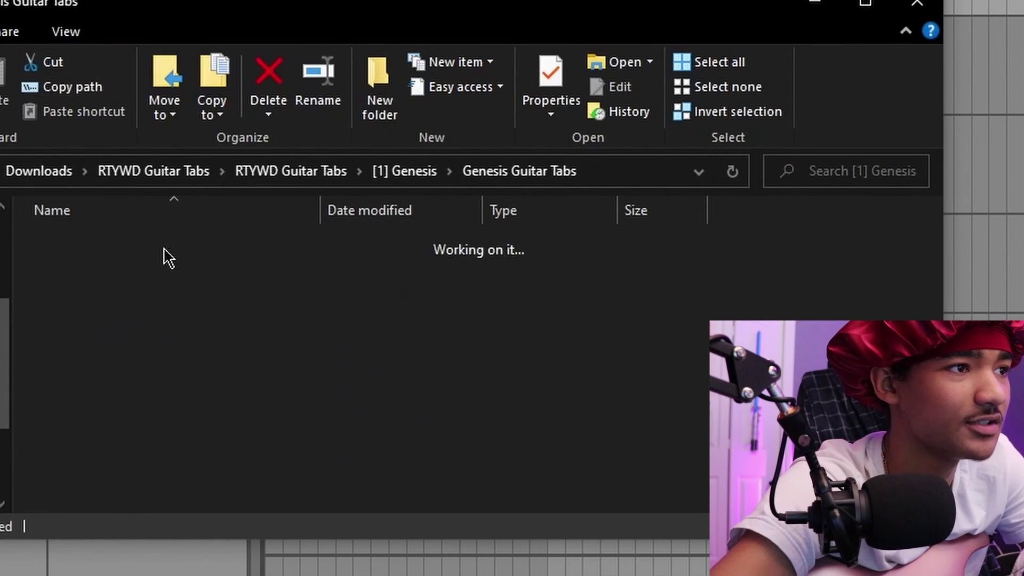
click(160, 268)
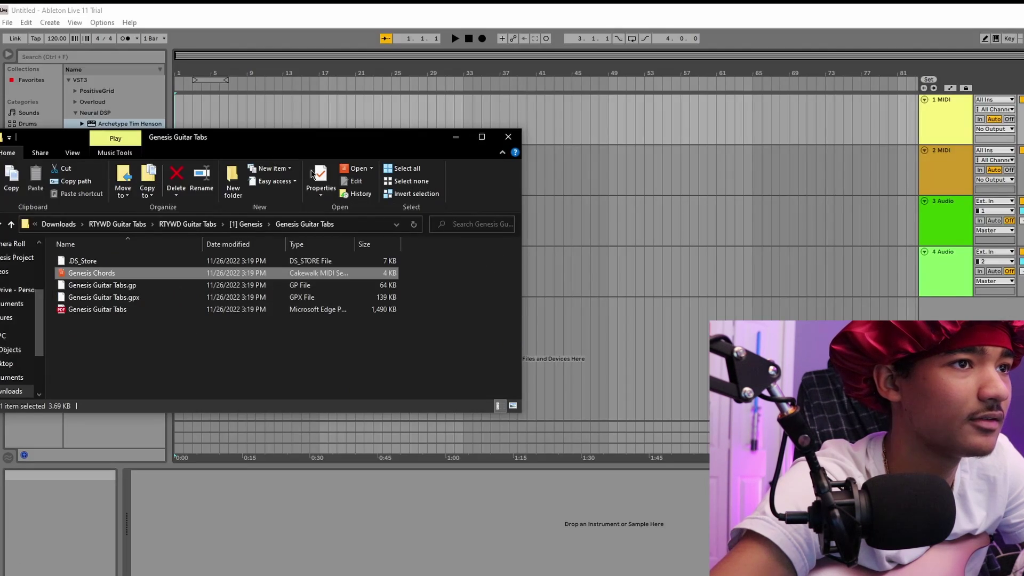
drag(331, 143, 628, 224)
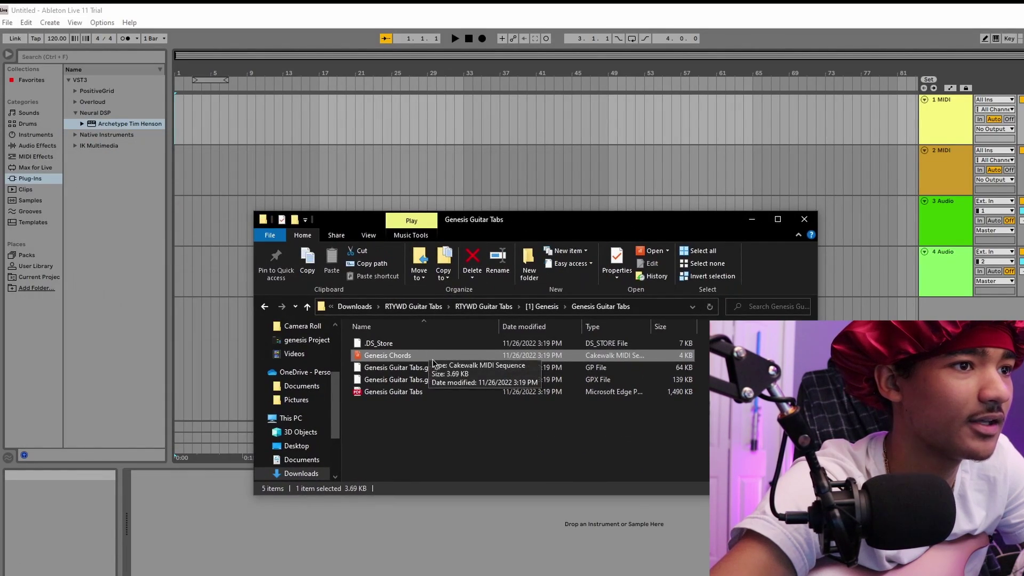
drag(431, 356, 193, 166)
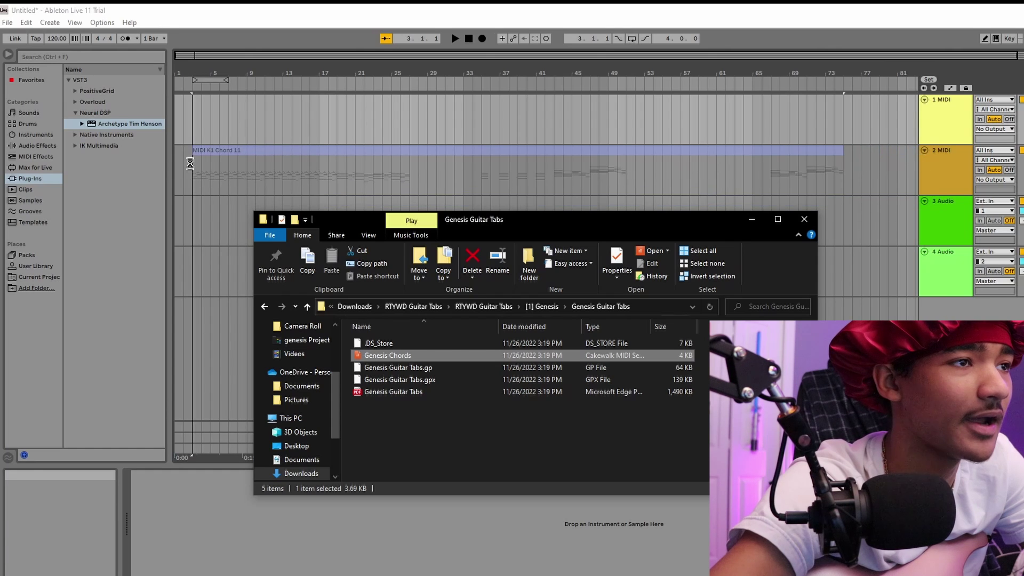
Close the folder window, set the tempo to 90.00 BPM, and select Archetype Tim Henson.
click(797, 224)
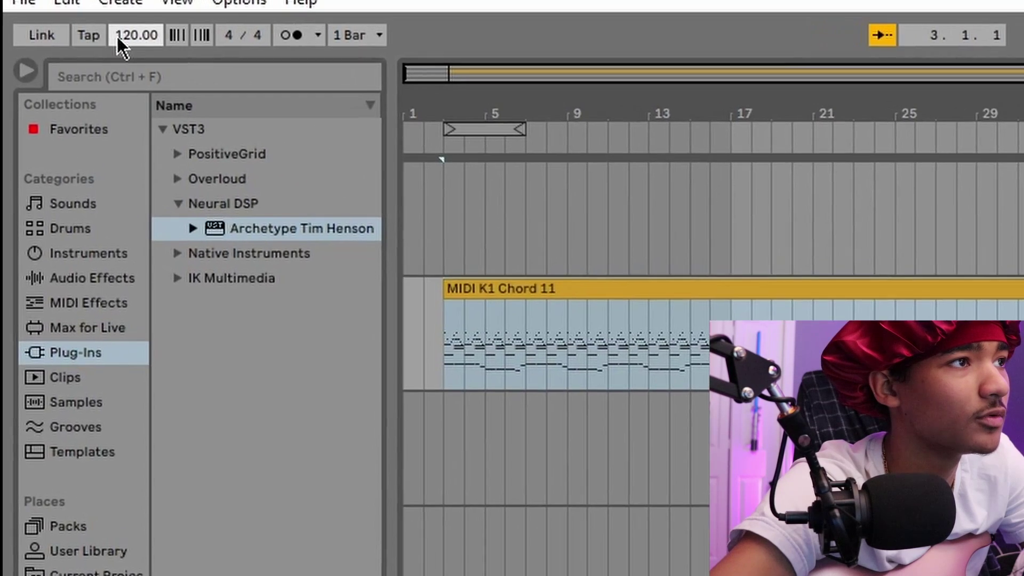
drag(118, 38, 117, 53)
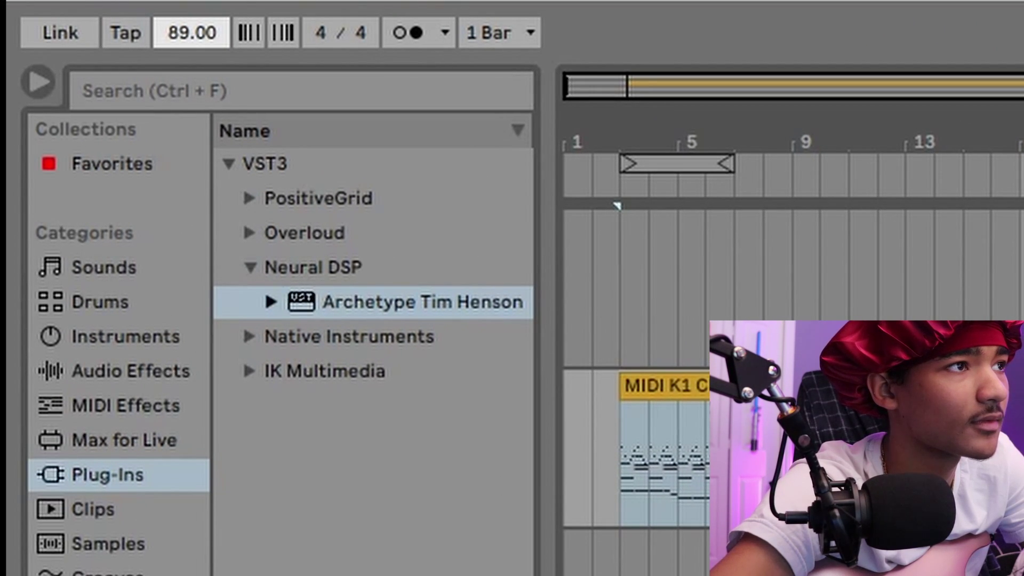
drag(192, 33, 192, 31)
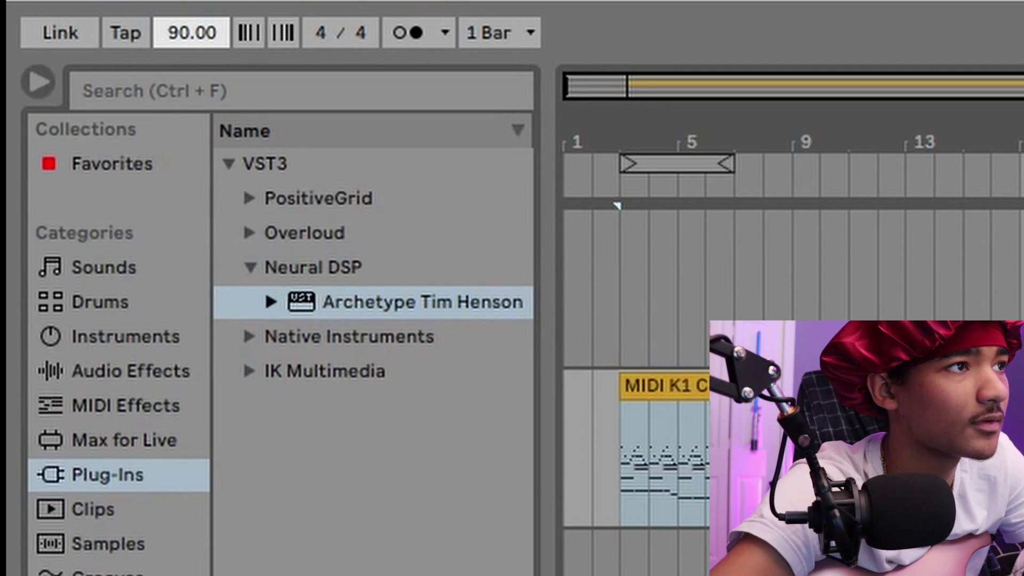
click(178, 34)
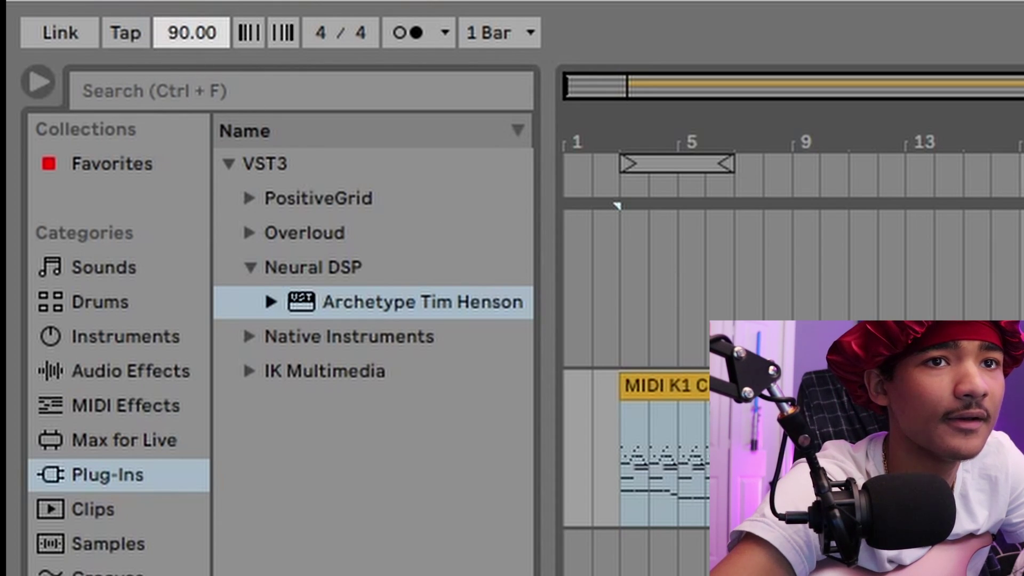
click(386, 300)
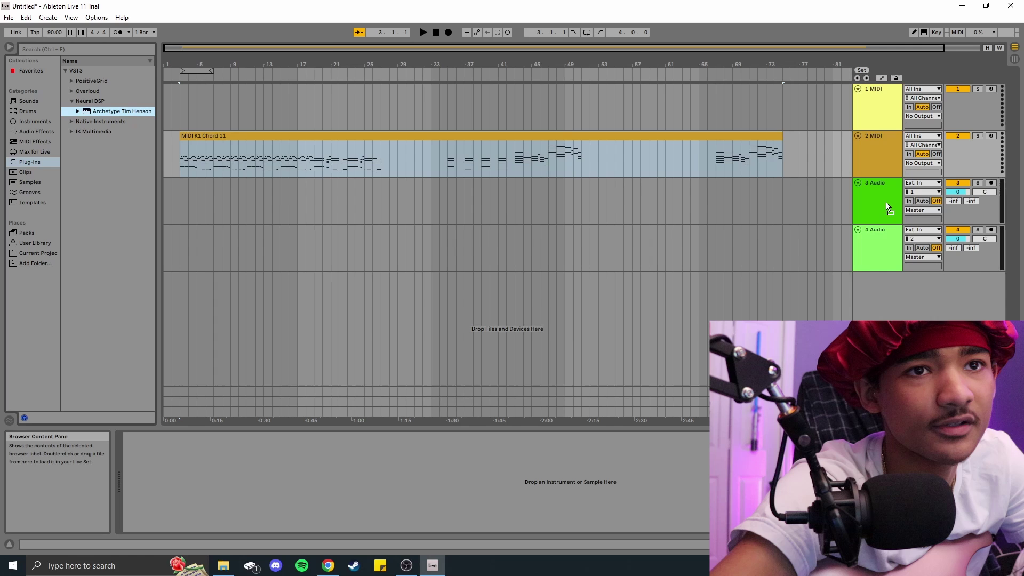
Rename audio track 3 to Multivoicer and set its input to channel 2.
click(880, 198)
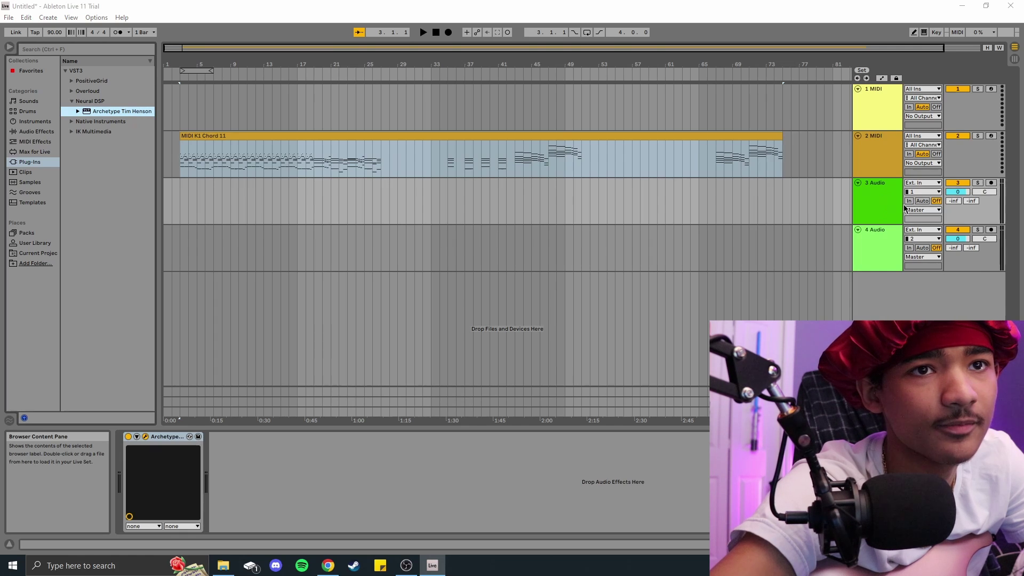
right_click(880, 197)
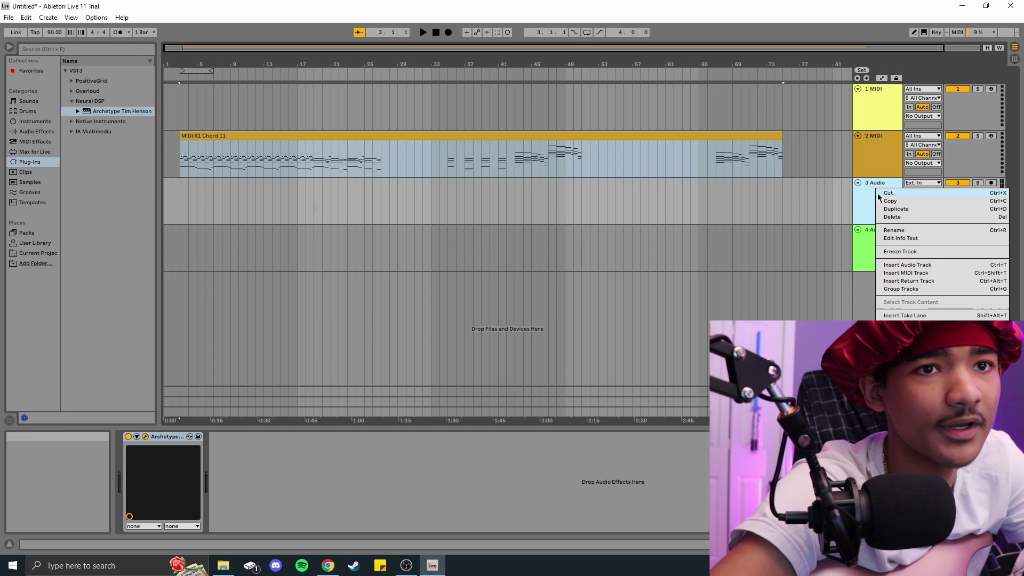
click(907, 230)
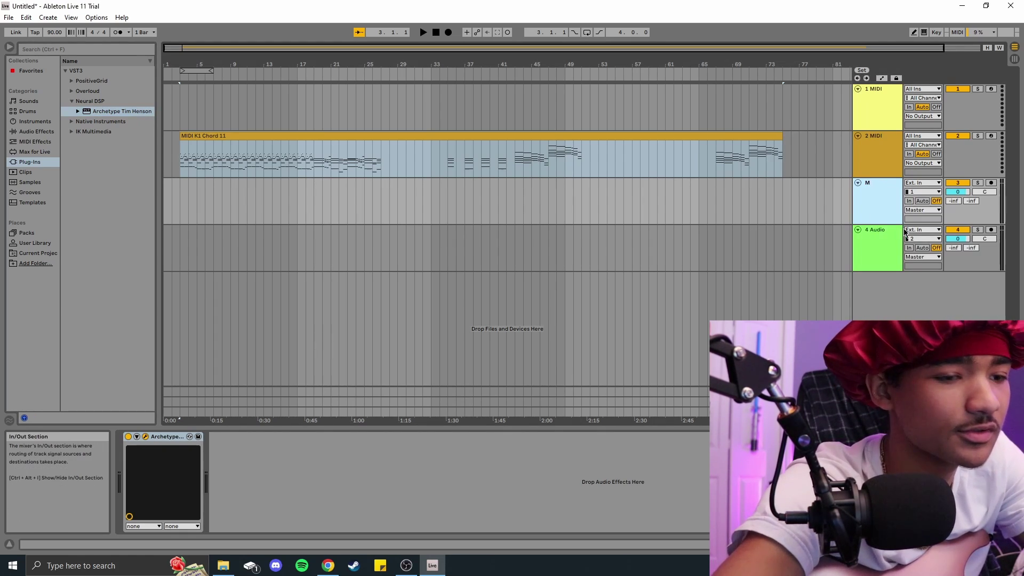
text(Multivoicer)
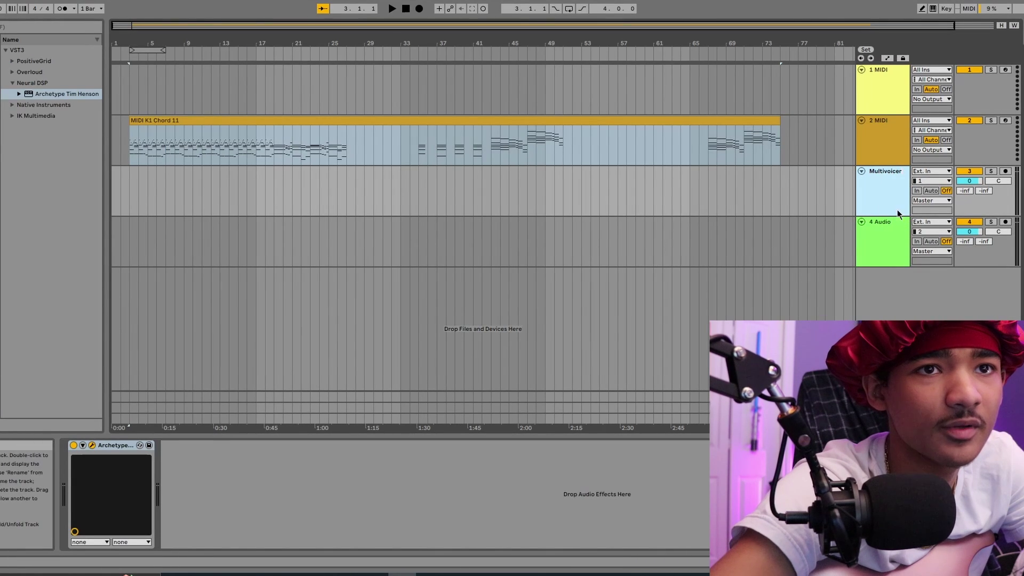
click(921, 192)
click(923, 208)
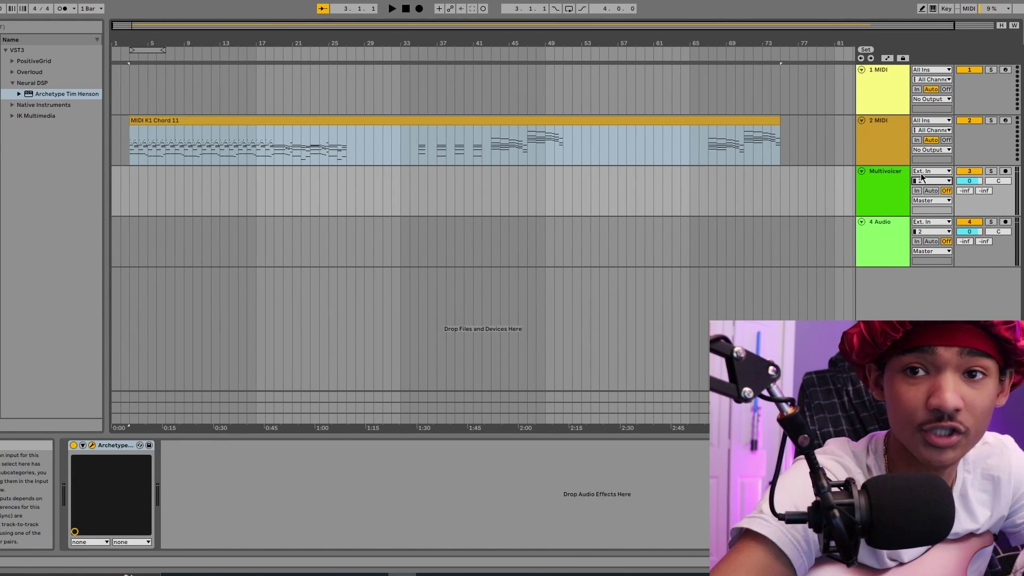
Route MIDI track 2's output into the Multivoicer track and arm it for recording.
click(936, 150)
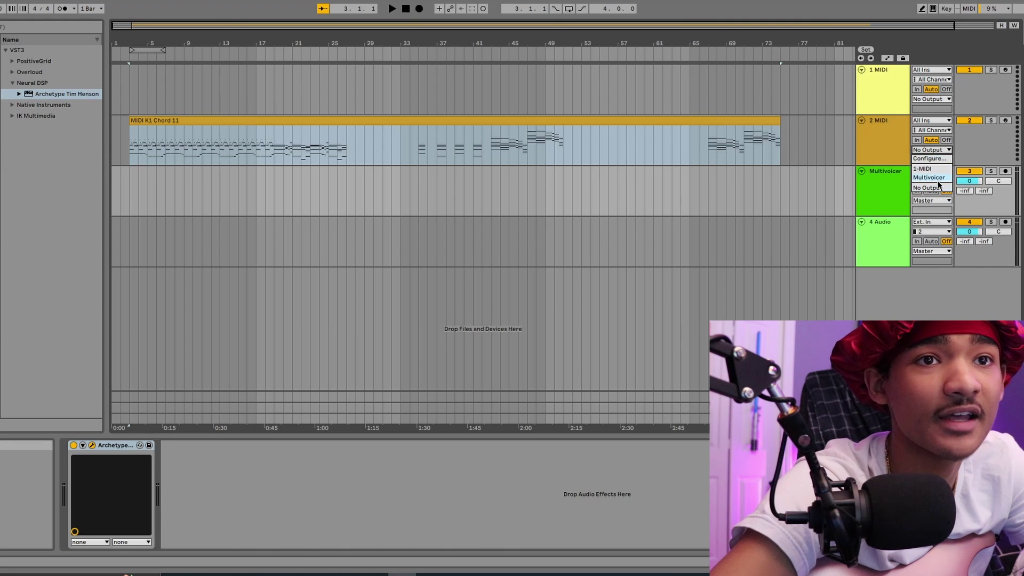
click(938, 181)
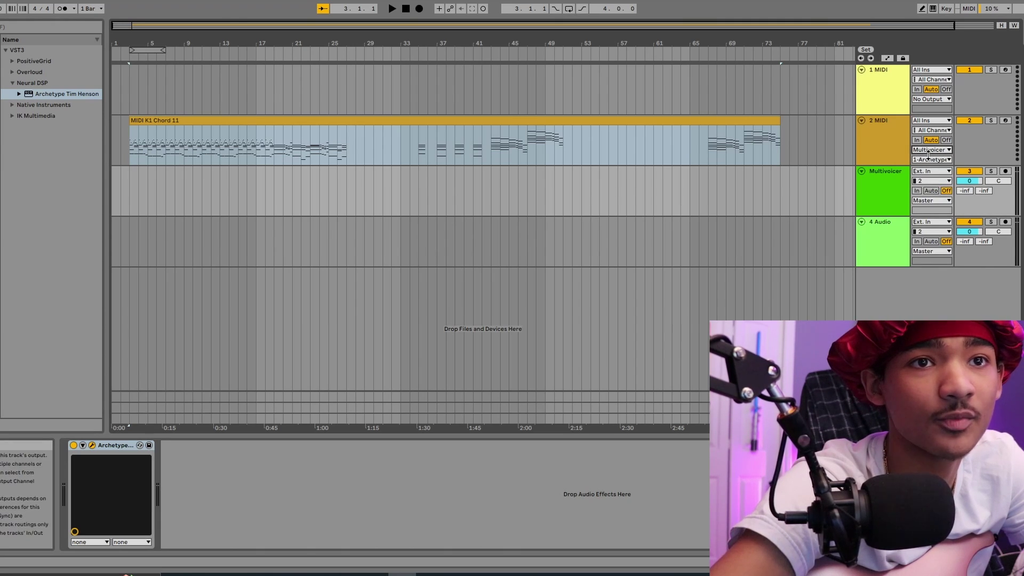
click(1005, 171)
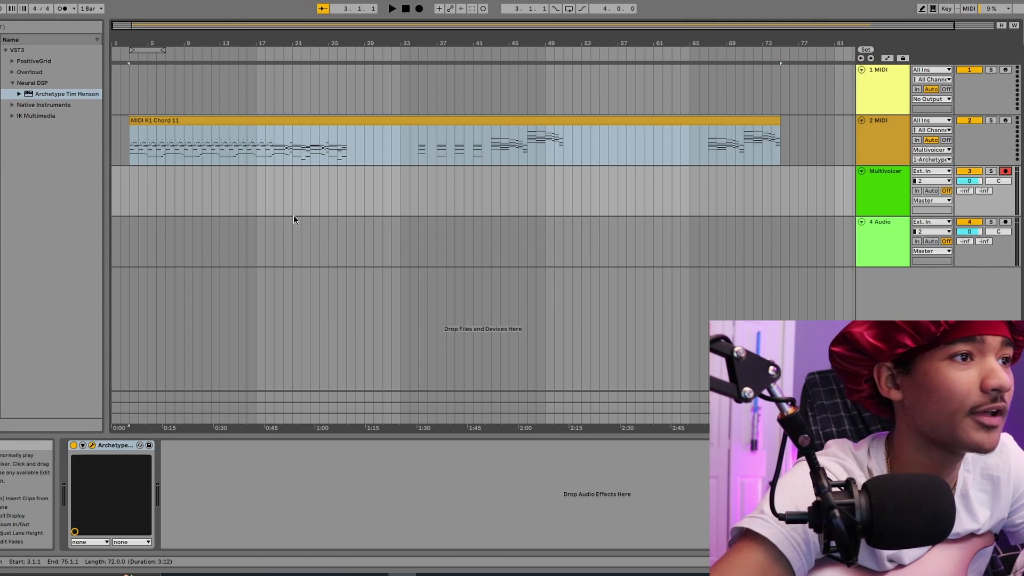
Load the User > Multivoicer preset on Archetype's Multivoicer pedal, return to the amp view, and close the plug-in.
click(92, 444)
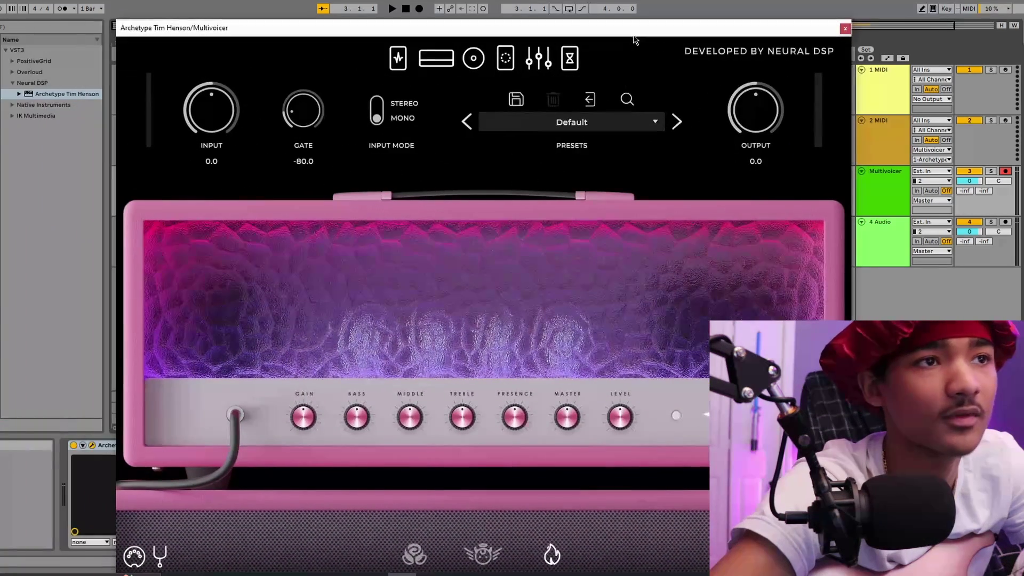
click(553, 65)
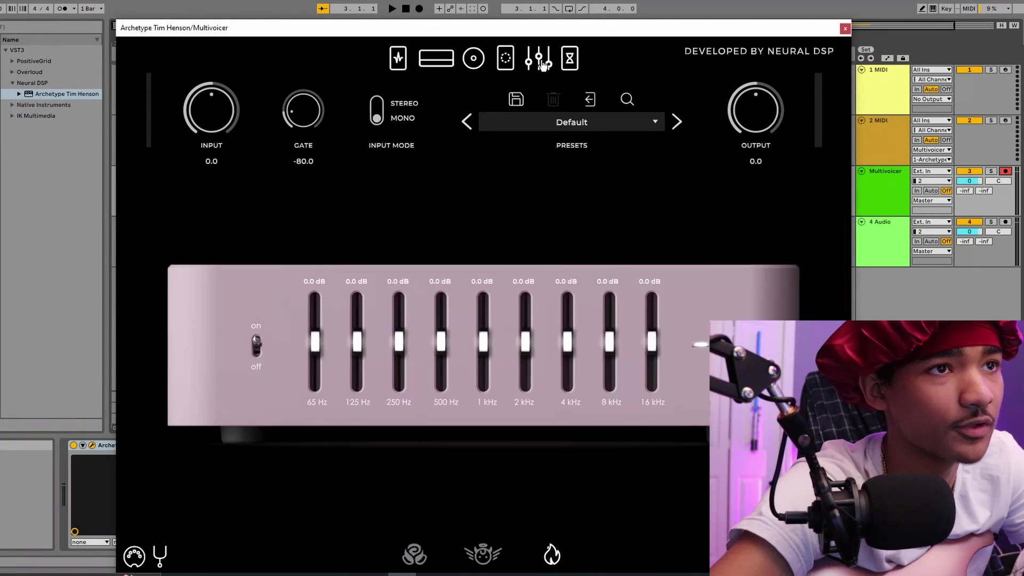
click(506, 57)
click(540, 120)
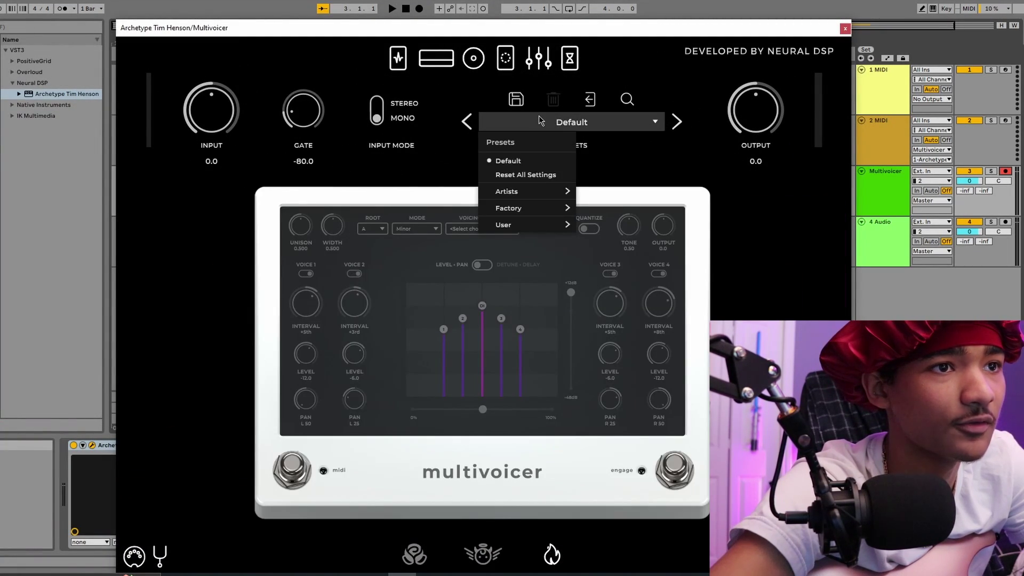
mouse_move(554, 224)
click(628, 244)
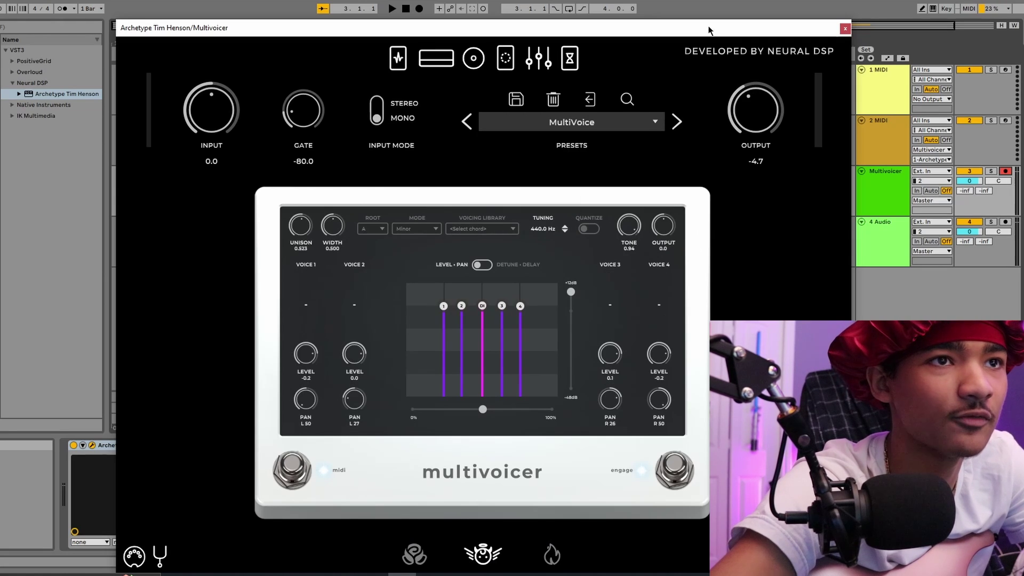
click(436, 58)
key(ctrl+alt+p)
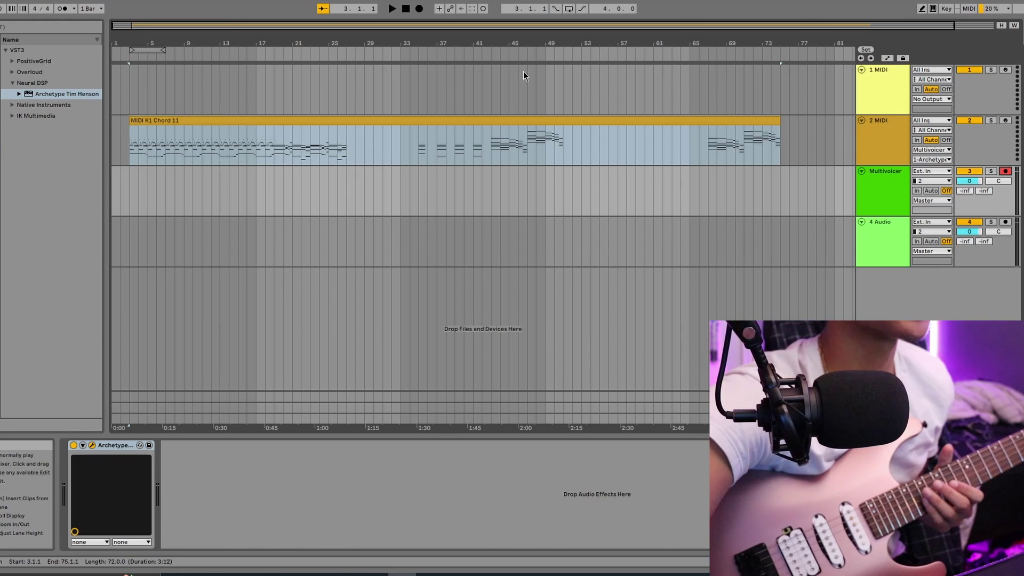
With the metronome on, record a guitar take onto Multivoicer from 1.1.1, discarding the first false start.
click(406, 10)
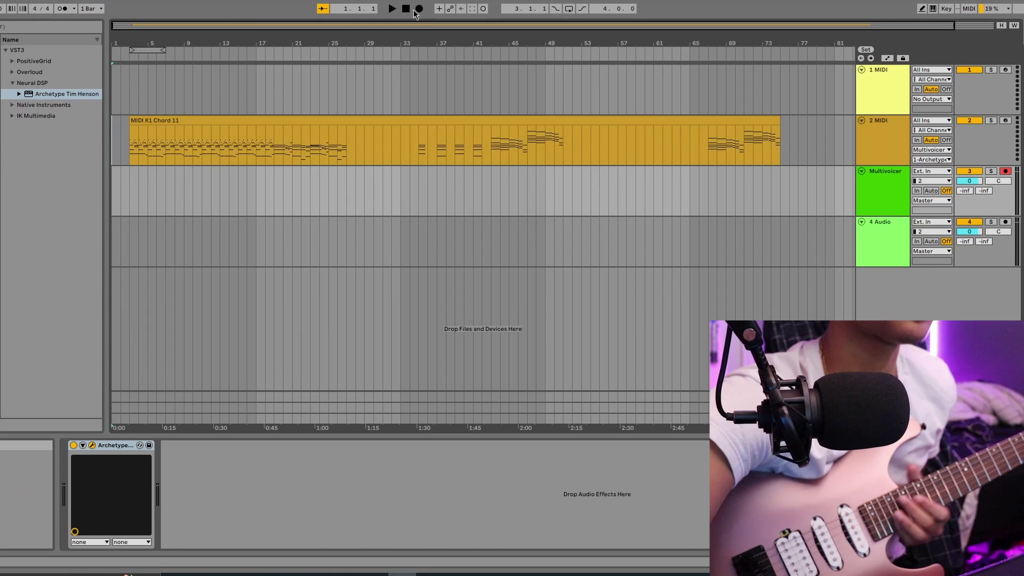
click(419, 9)
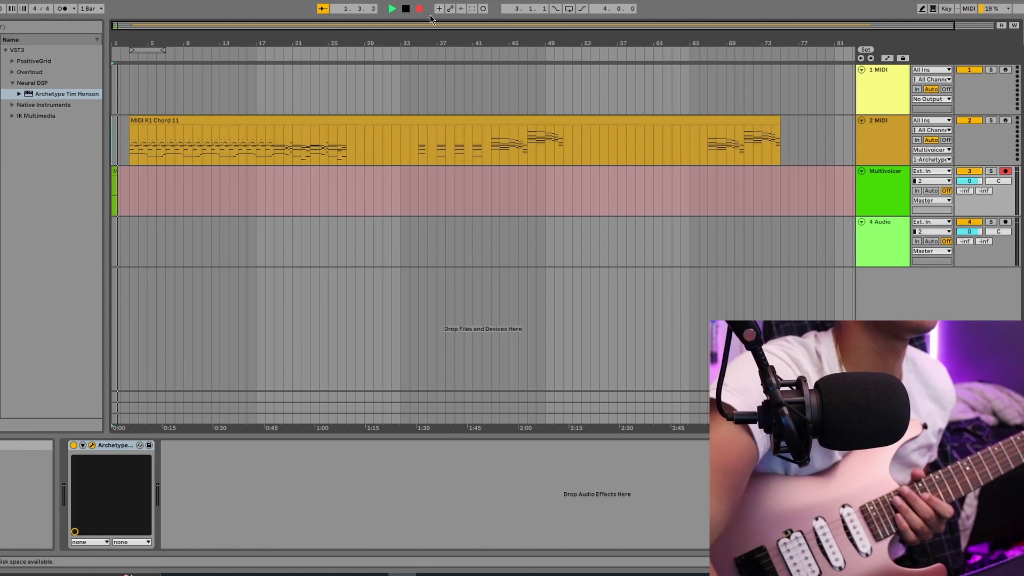
click(66, 9)
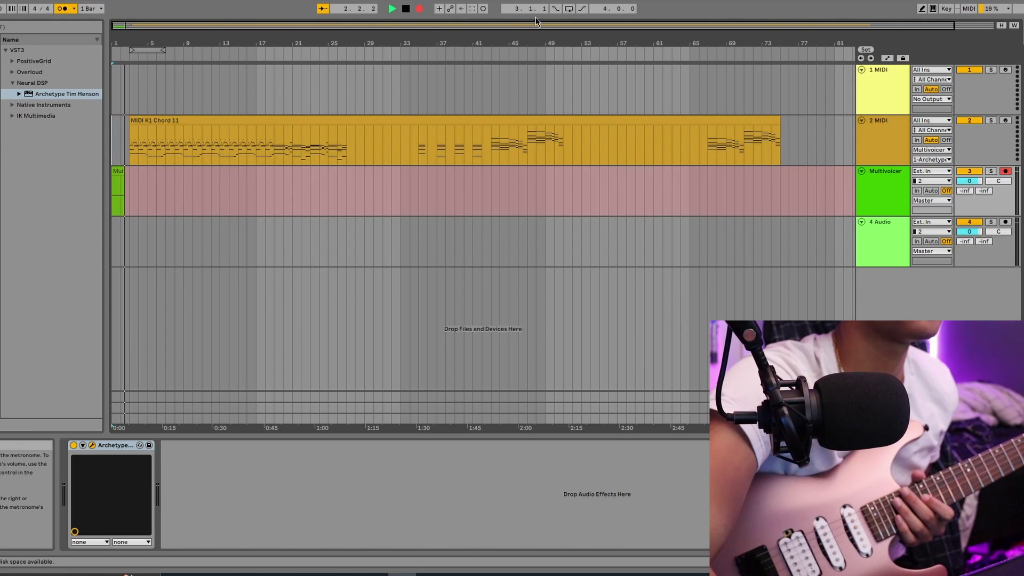
click(406, 9)
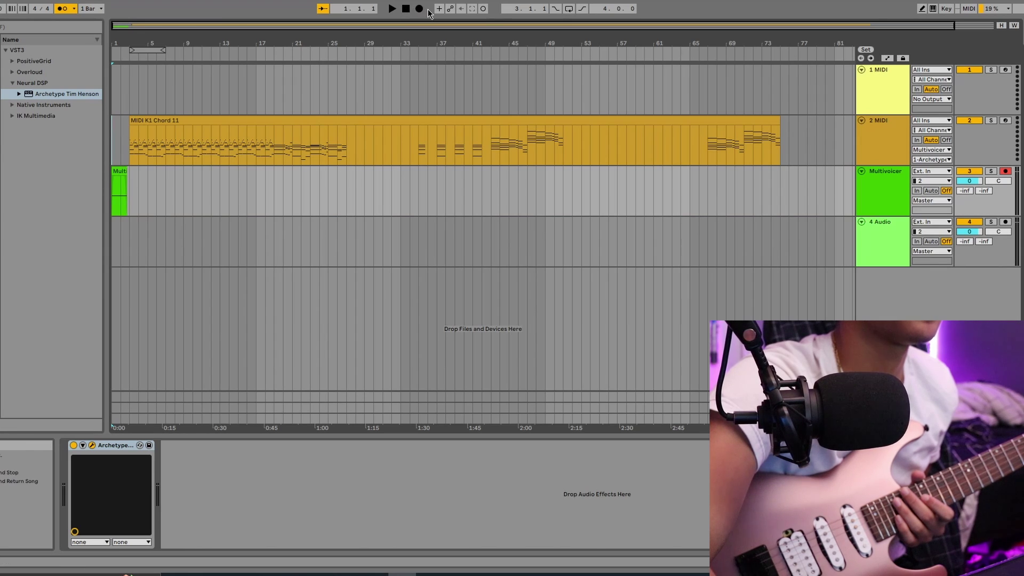
click(419, 9)
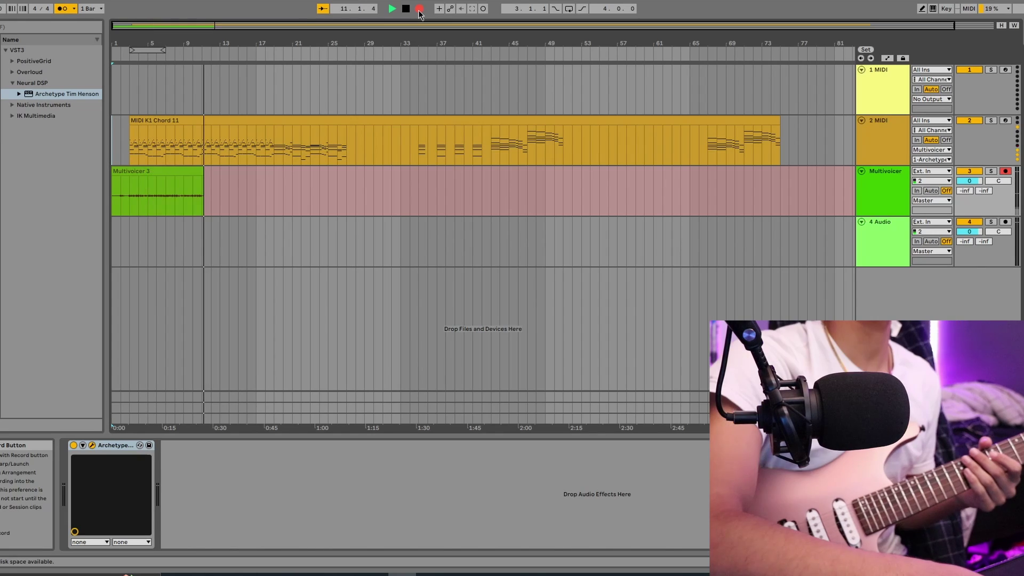
click(419, 9)
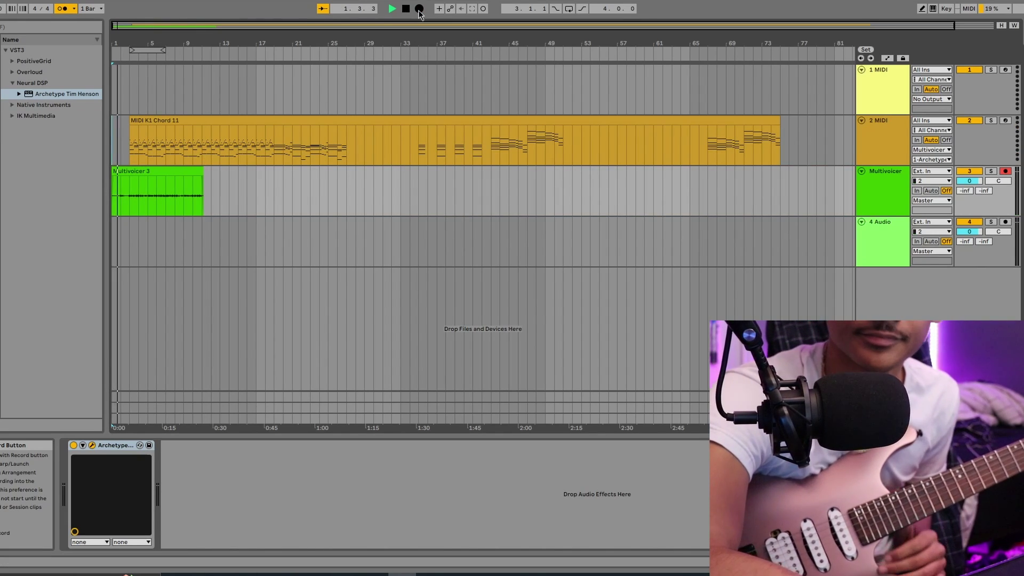